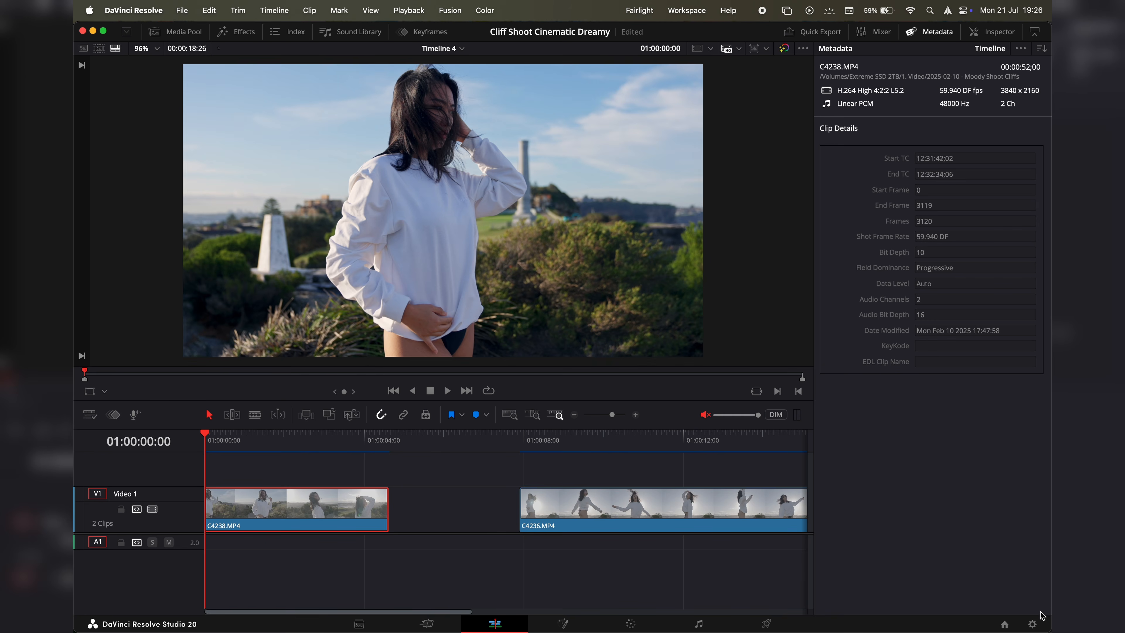
- Check the timeline frame rate in the project settings, leave them without changes, and hide the clip metadata
{"action": "left_click", "coordinate": [1034, 623]}
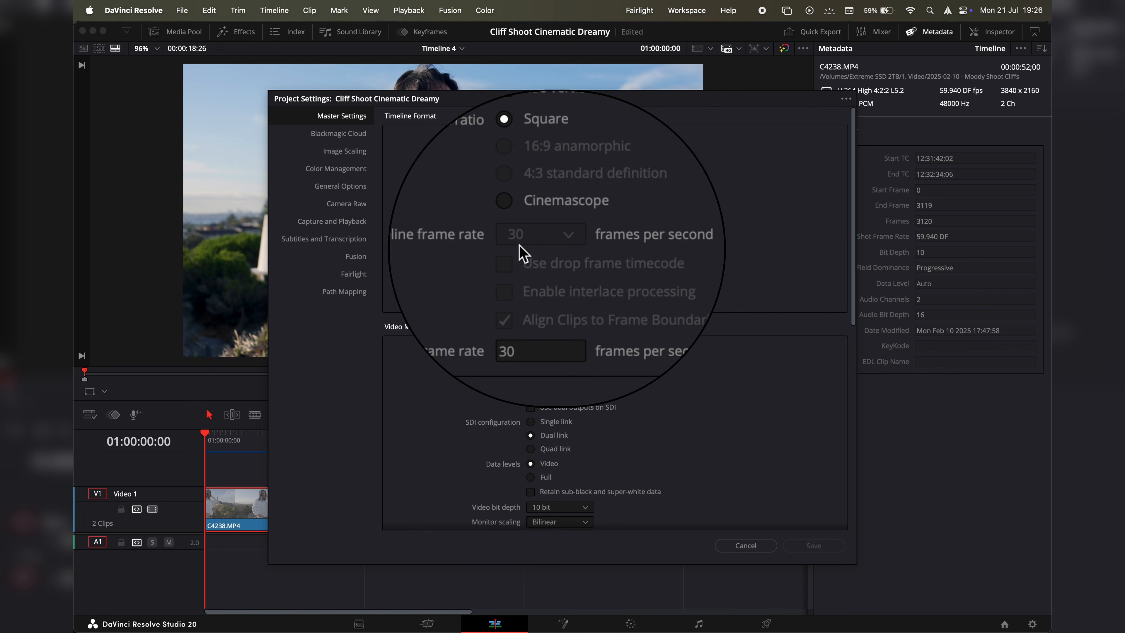
{"action": "left_click", "coordinate": [746, 546]}
{"action": "left_click", "coordinate": [938, 32]}
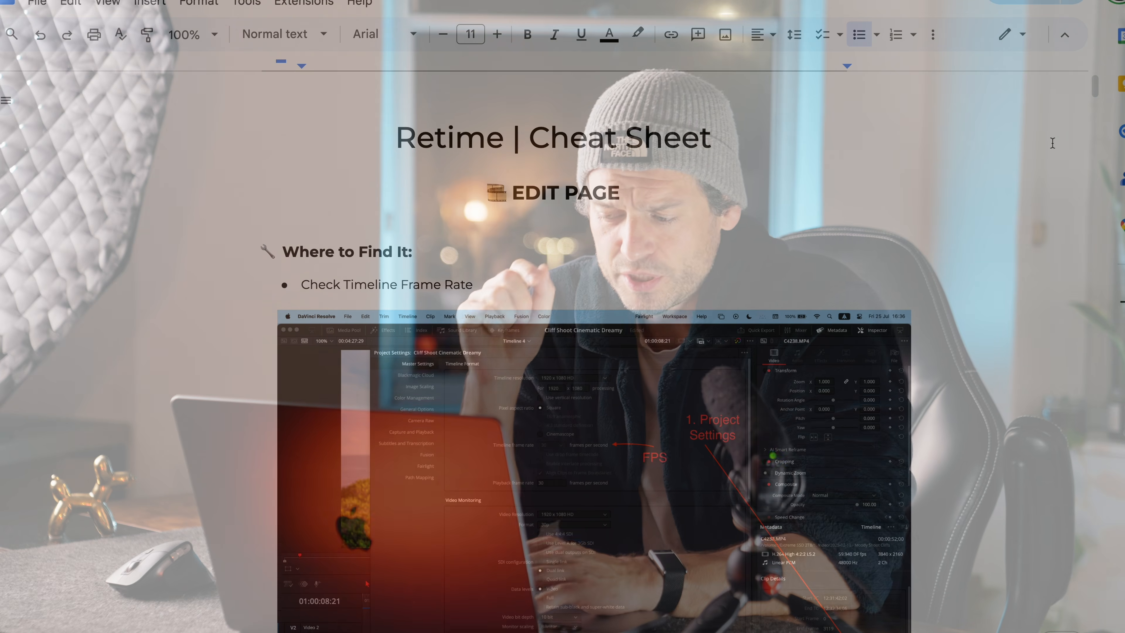
- In the Google Docs Retime cheat sheet, read through the Edit page notes and the frame rate conversion chart
{"action": "scroll", "coordinate": [1053, 143], "scroll_direction": "down", "scroll_amount": 10}
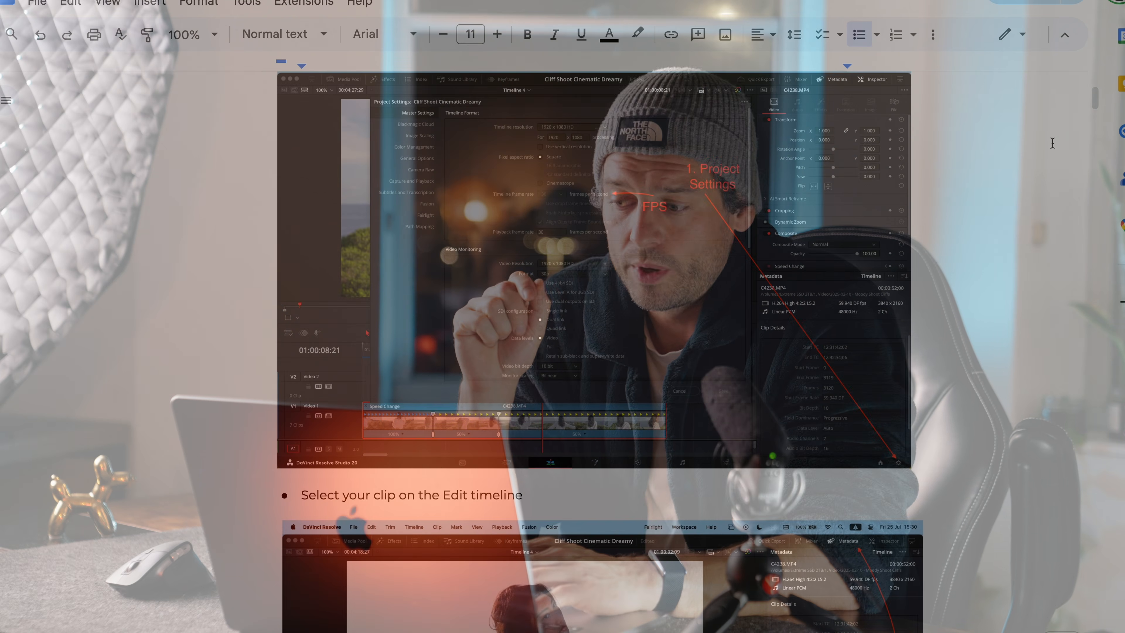
{"action": "scroll", "coordinate": [1053, 143], "scroll_direction": "down", "scroll_amount": 15}
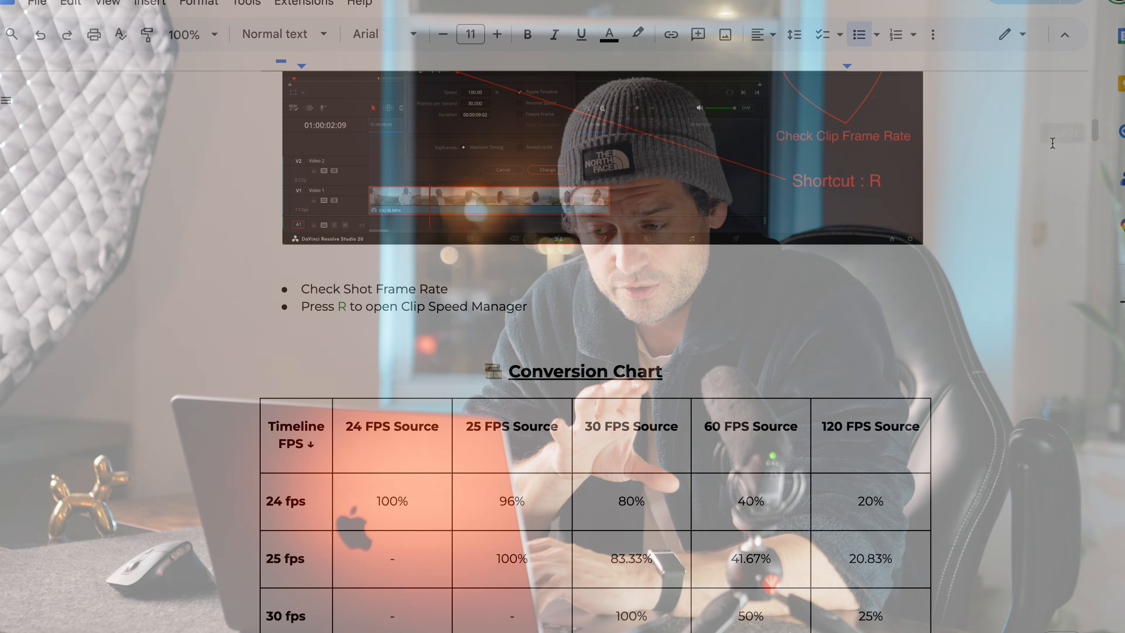
{"action": "scroll", "coordinate": [1053, 143], "scroll_direction": "down", "scroll_amount": 2}
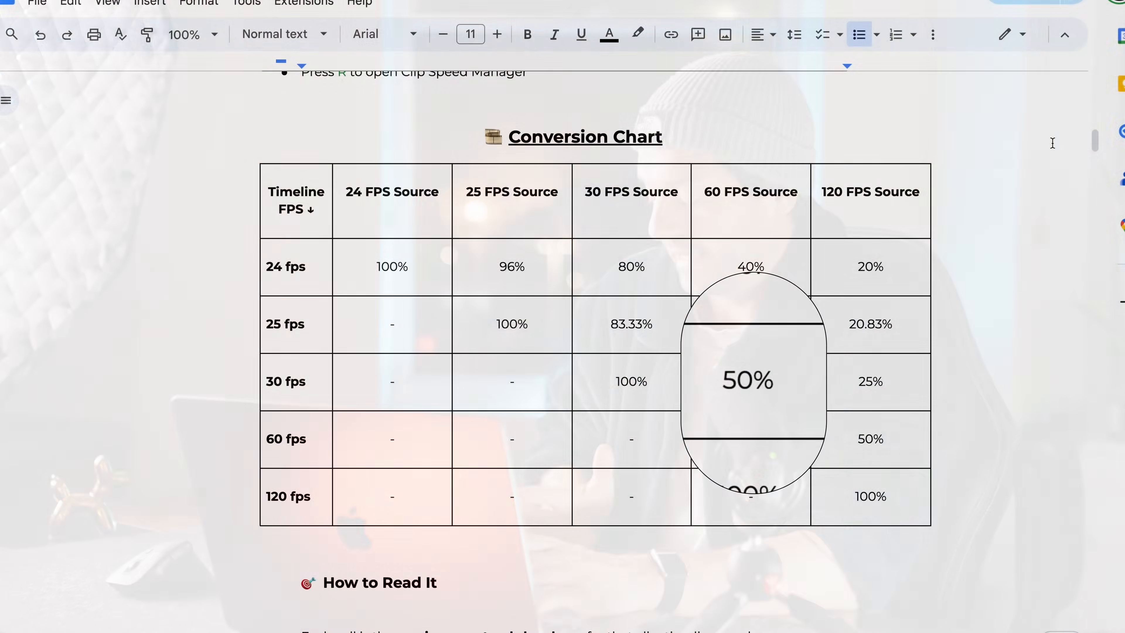
{"action": "scroll", "coordinate": [1053, 143], "scroll_direction": "down", "scroll_amount": 5}
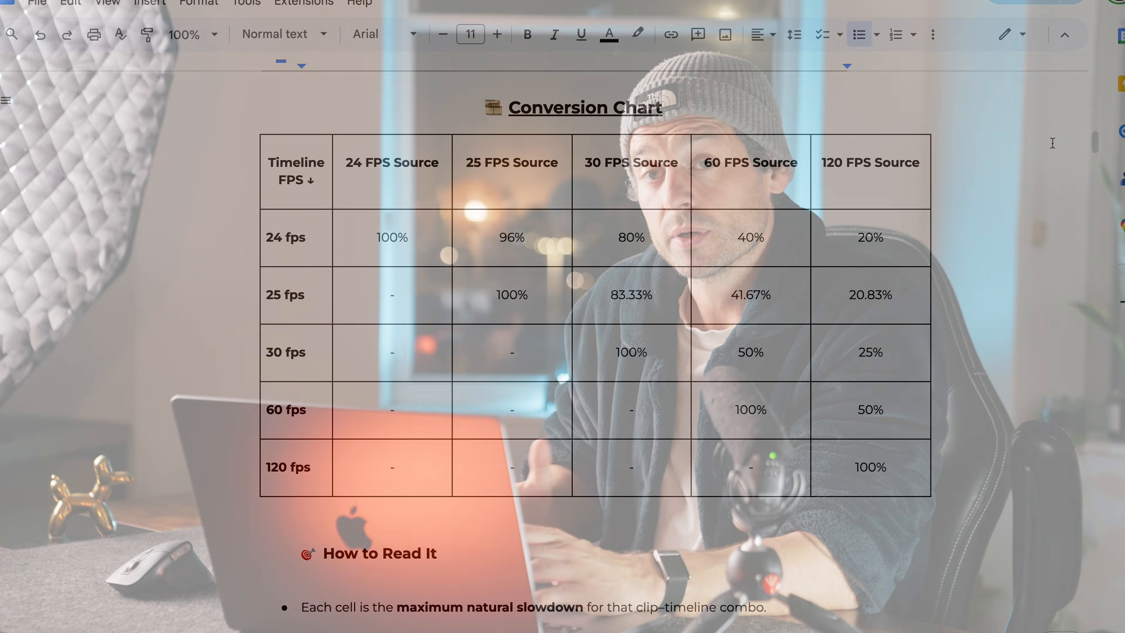
{"action": "scroll", "coordinate": [1053, 142], "scroll_direction": "down", "scroll_amount": 6}
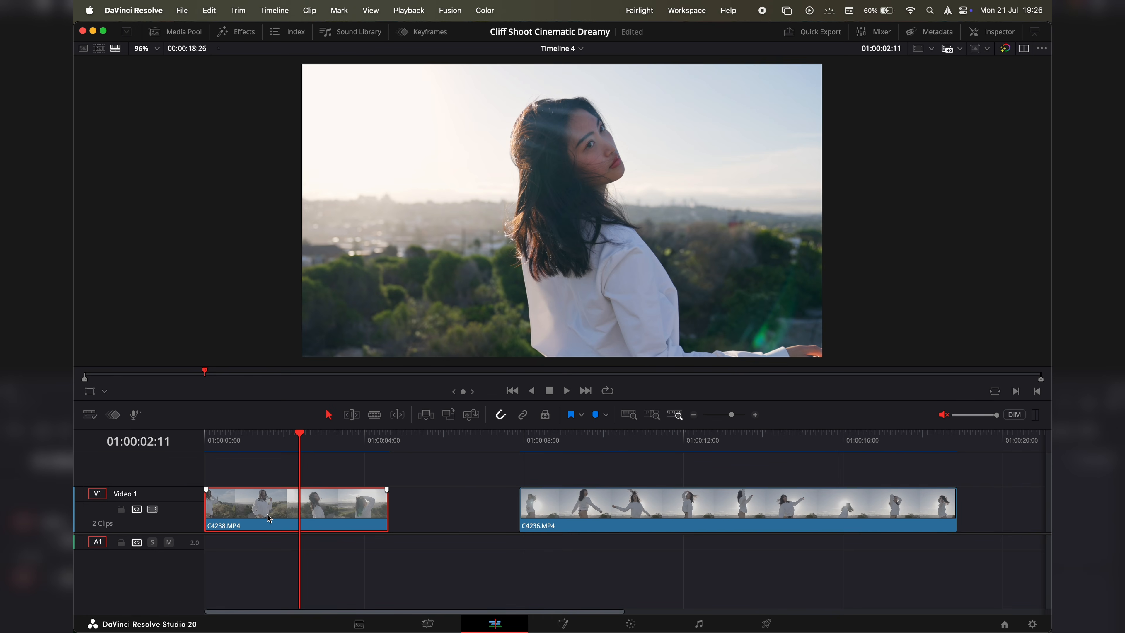
- Try to slow clip C4238.MP4 to 50% speed with Ripple Timeline enabled, and undo the change
{"action": "key", "text": "r"}
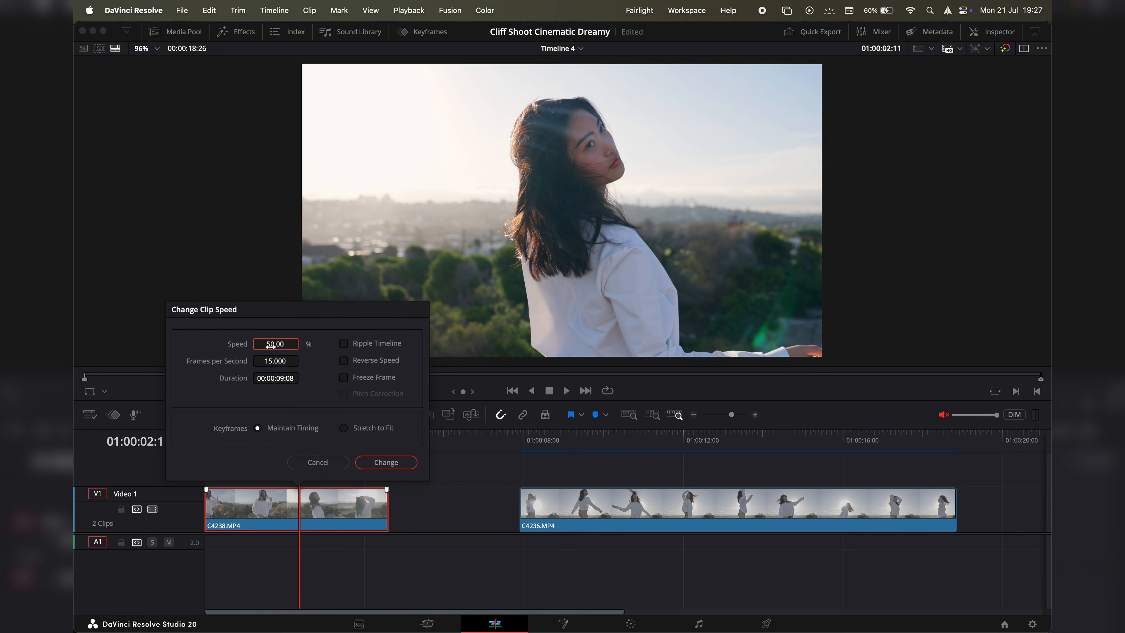
{"action": "left_click", "coordinate": [344, 346]}
{"action": "left_click", "coordinate": [384, 463]}
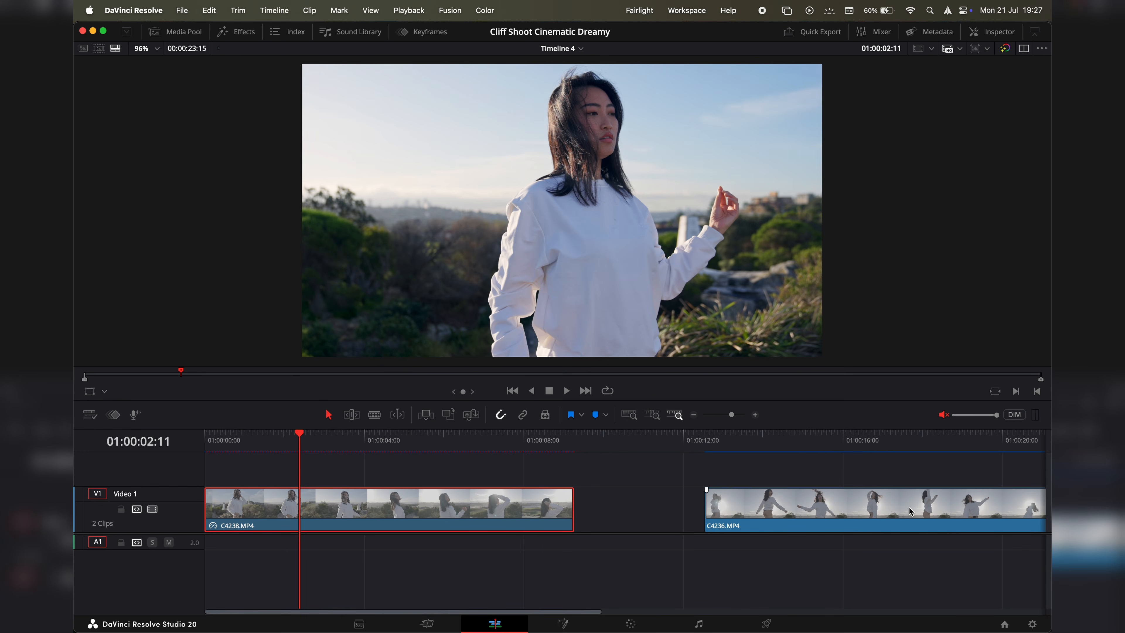
{"action": "key", "text": "super+z"}
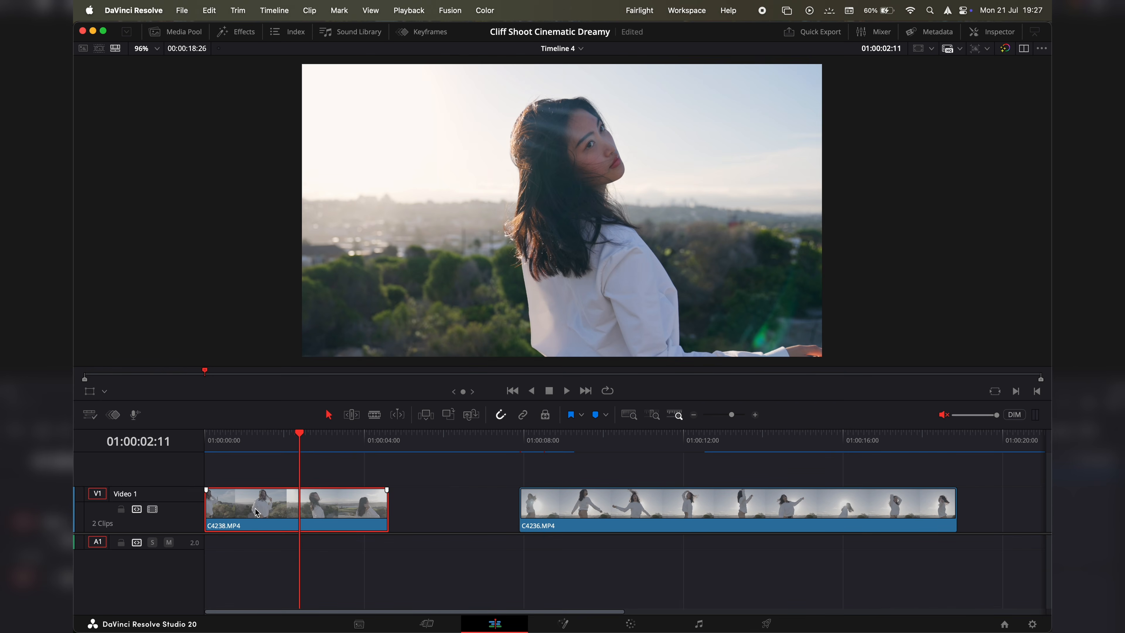
- Slow clip C4238.MP4 to half speed with the following clip rippled, and play it from the start
{"action": "key", "text": "r"}
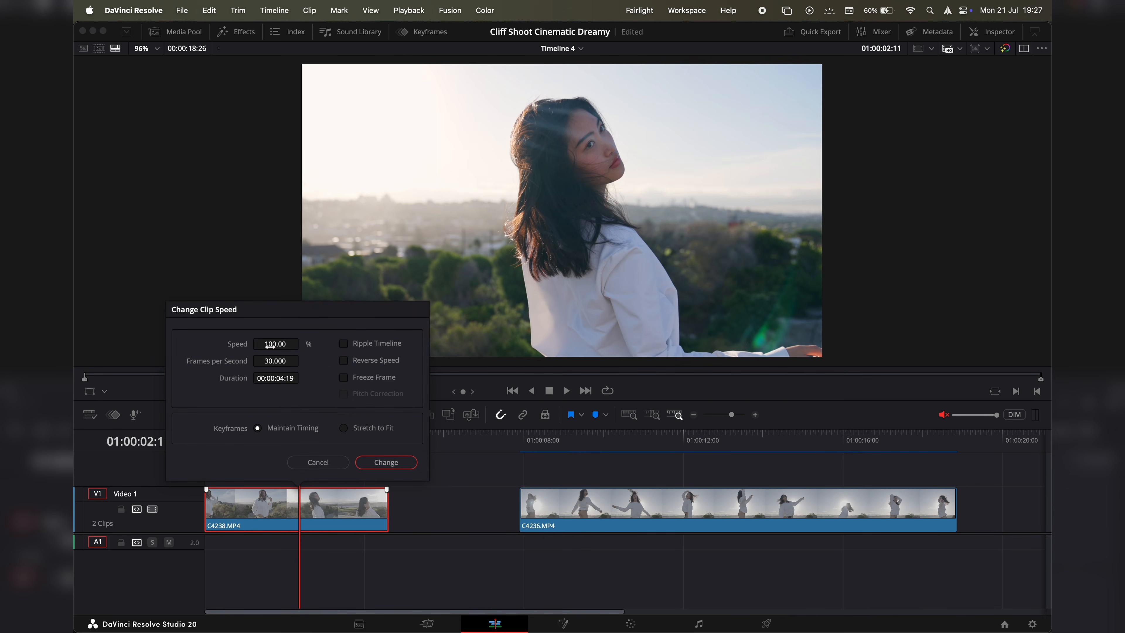
{"action": "left_click", "coordinate": [381, 464]}
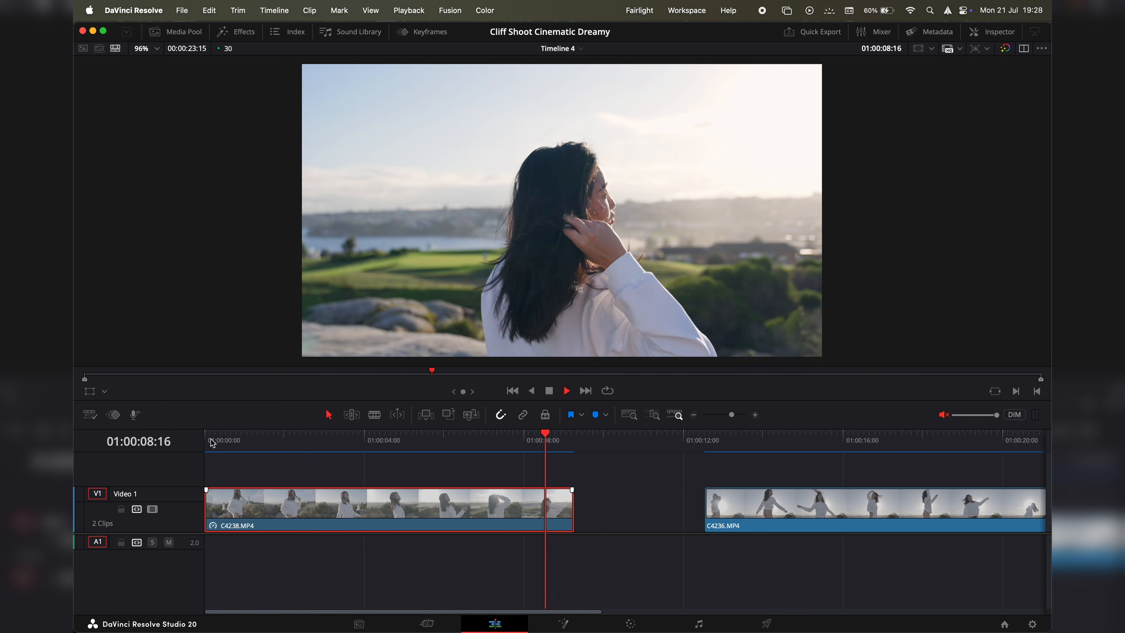
{"action": "left_click", "coordinate": [213, 441]}
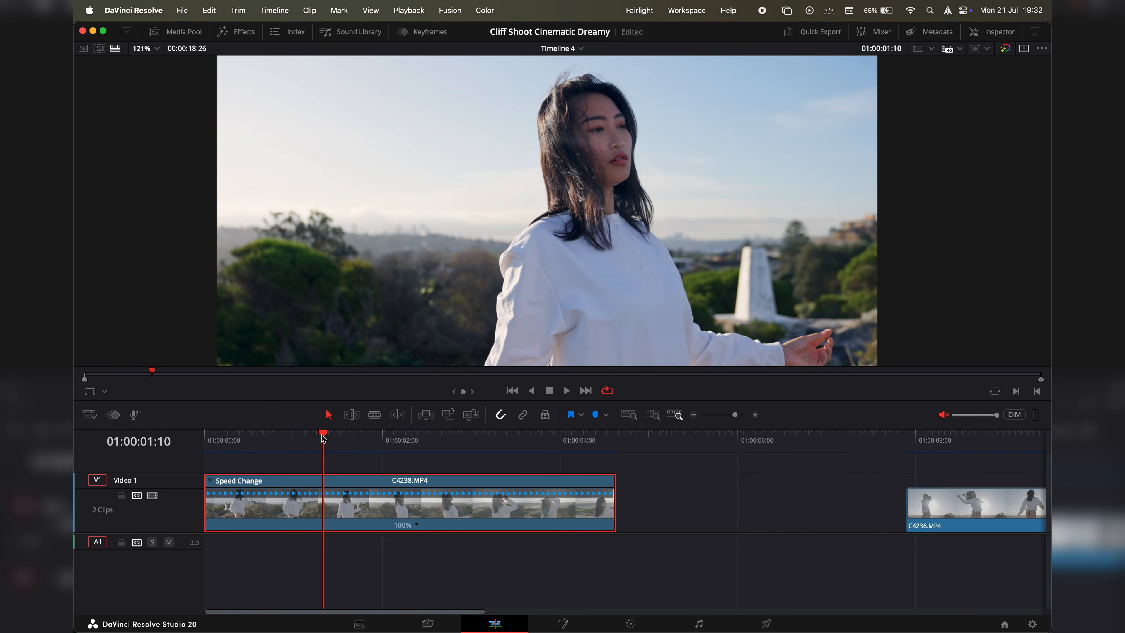
- Add two speed points to clip C4238.MP4, at 01:00:01:29 and 01:00:03:02
{"action": "left_click_drag", "start_coordinate": [324, 438], "coordinate": [381, 449]}
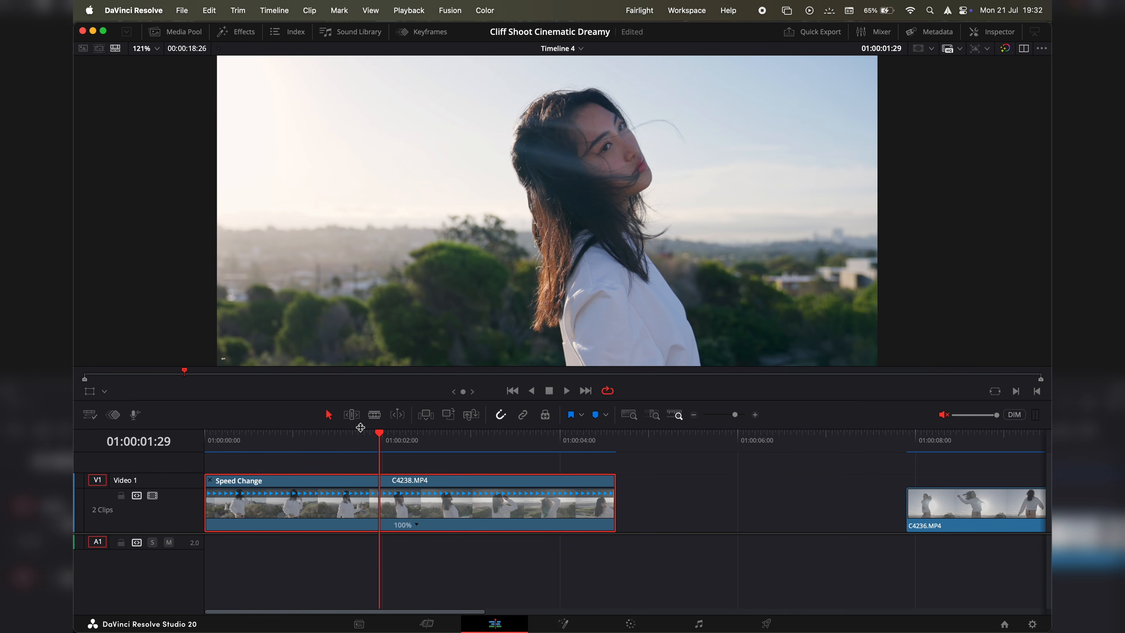
{"action": "left_click", "coordinate": [417, 525]}
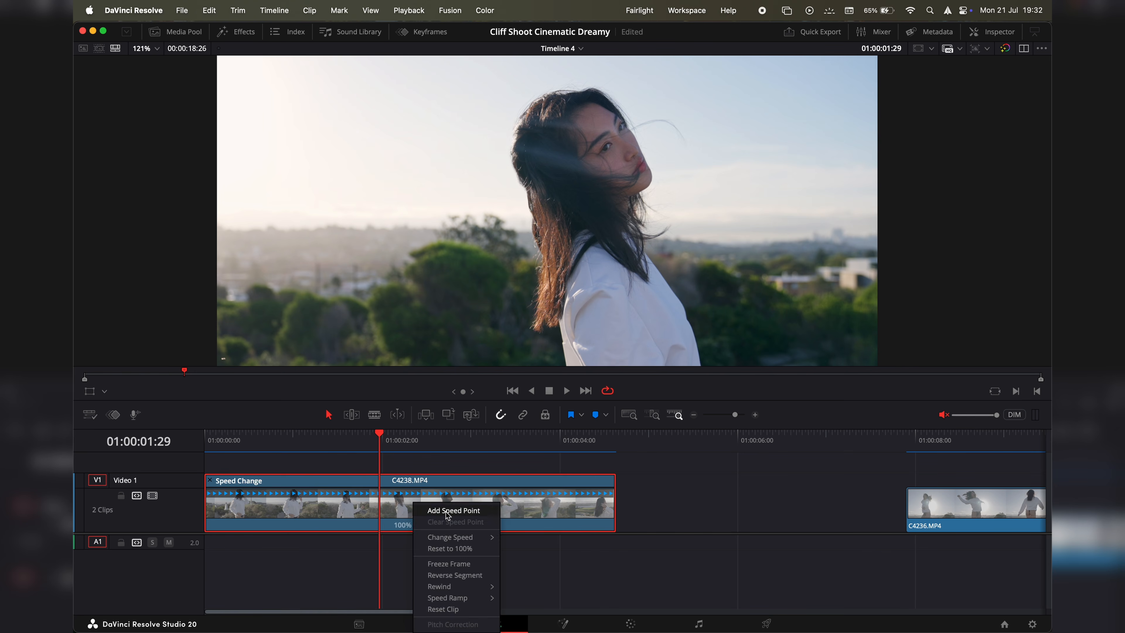
{"action": "left_click", "coordinate": [461, 510]}
{"action": "left_click_drag", "start_coordinate": [380, 434], "coordinate": [480, 449]}
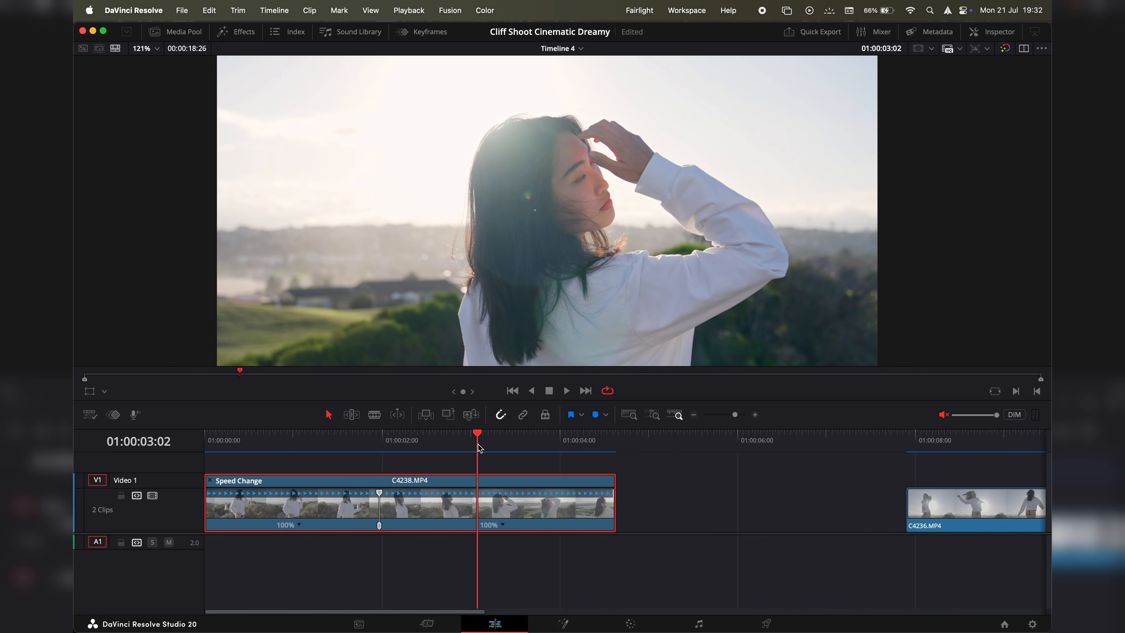
{"action": "left_click", "coordinate": [503, 525]}
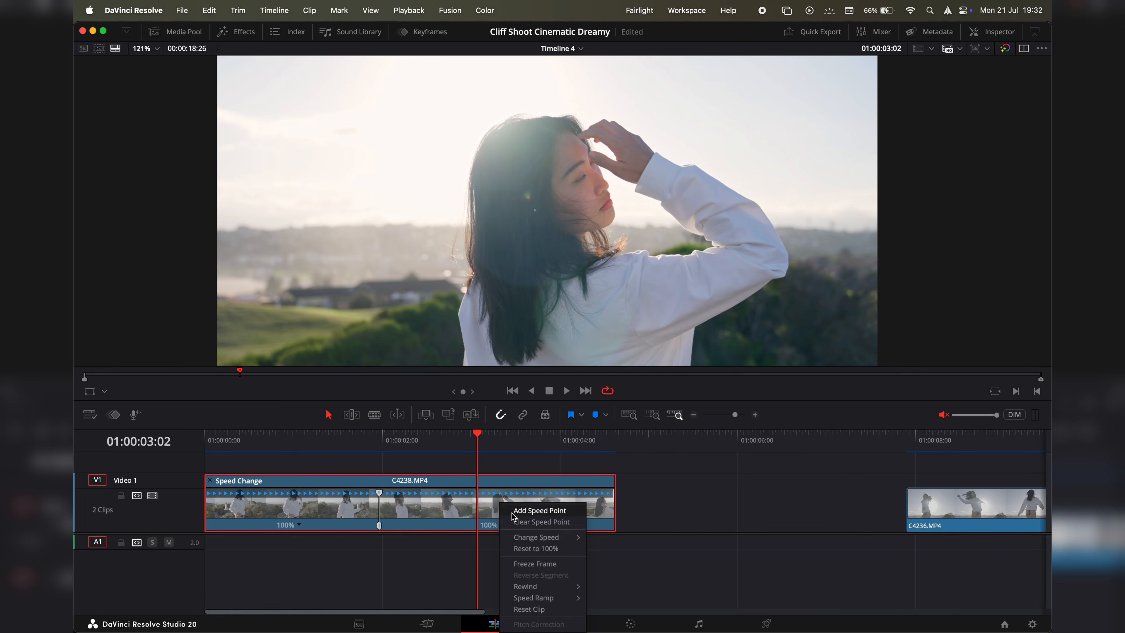
{"action": "left_click", "coordinate": [512, 515]}
- Slow the segment between the two speed points to 50% by extending its end later in time
{"action": "left_click", "coordinate": [334, 469]}
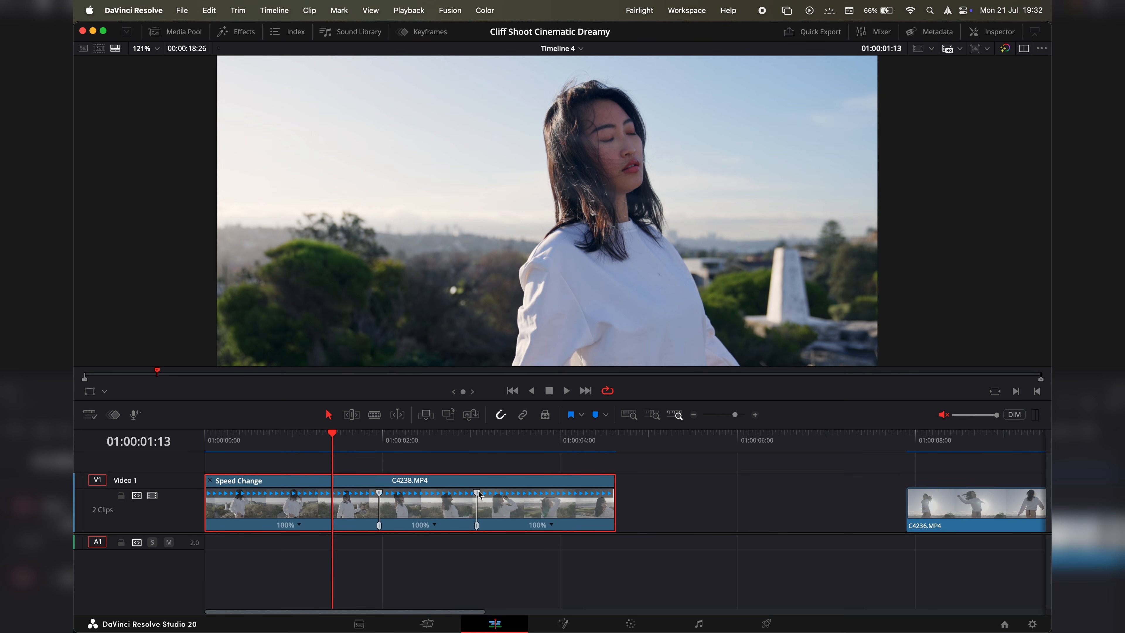
{"action": "key", "text": "space"}
{"action": "left_click_drag", "start_coordinate": [479, 492], "coordinate": [578, 551]}
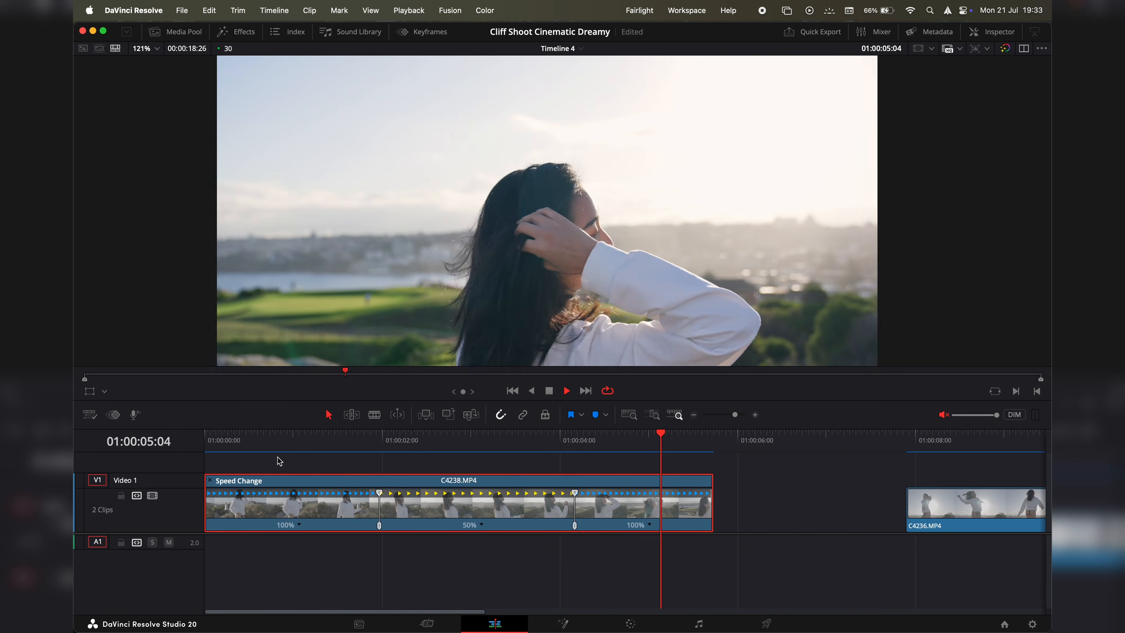
- Play back clip C4238.MP4 several times from before the first speed point to review the speed transitions
{"action": "left_click", "coordinate": [234, 439]}
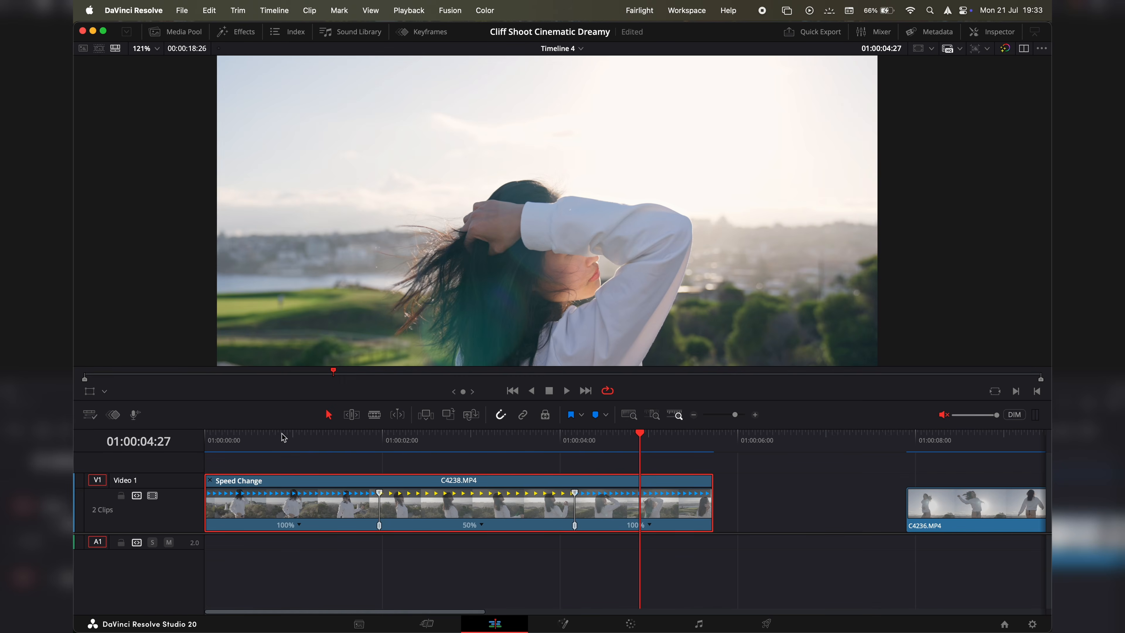
{"action": "left_click", "coordinate": [299, 441]}
{"action": "key", "text": "space"}
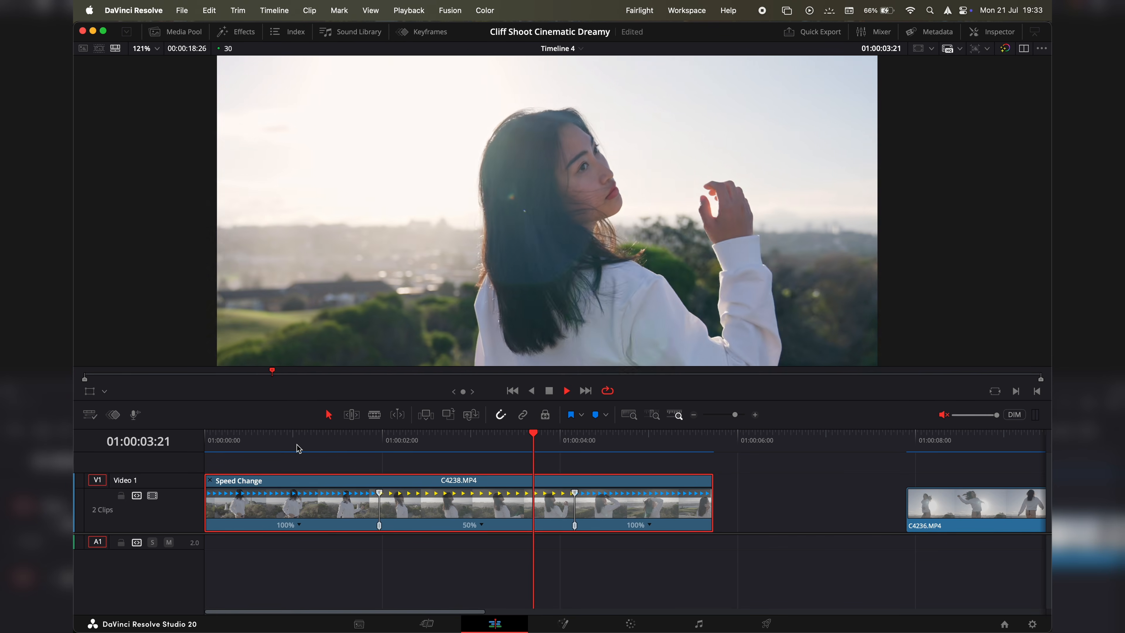
{"action": "left_click", "coordinate": [298, 446]}
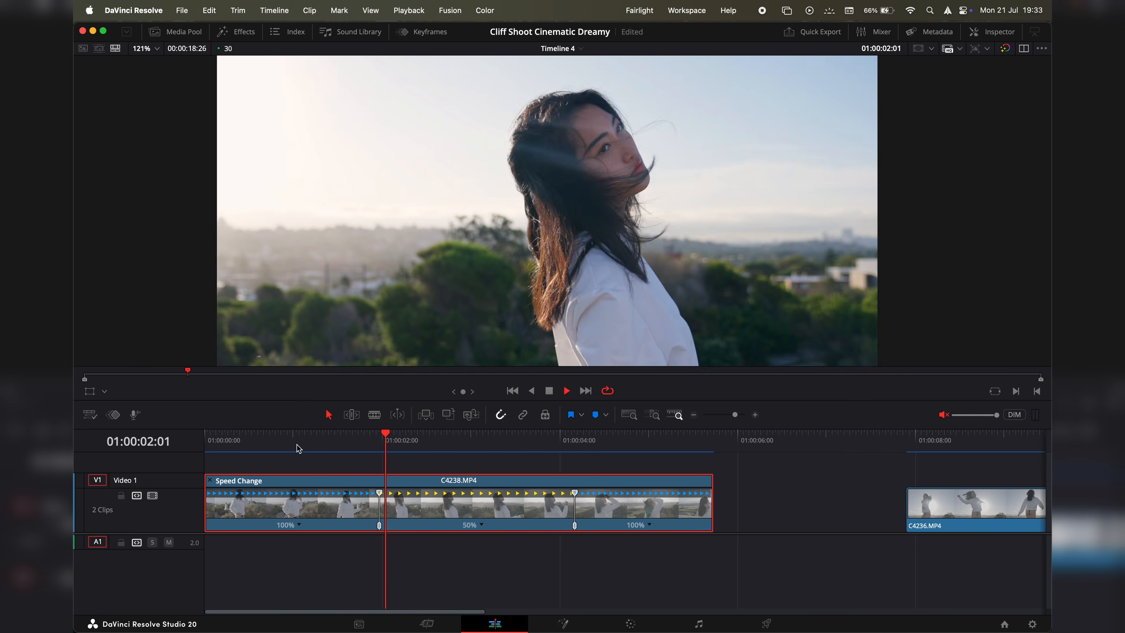
{"action": "left_click", "coordinate": [298, 445]}
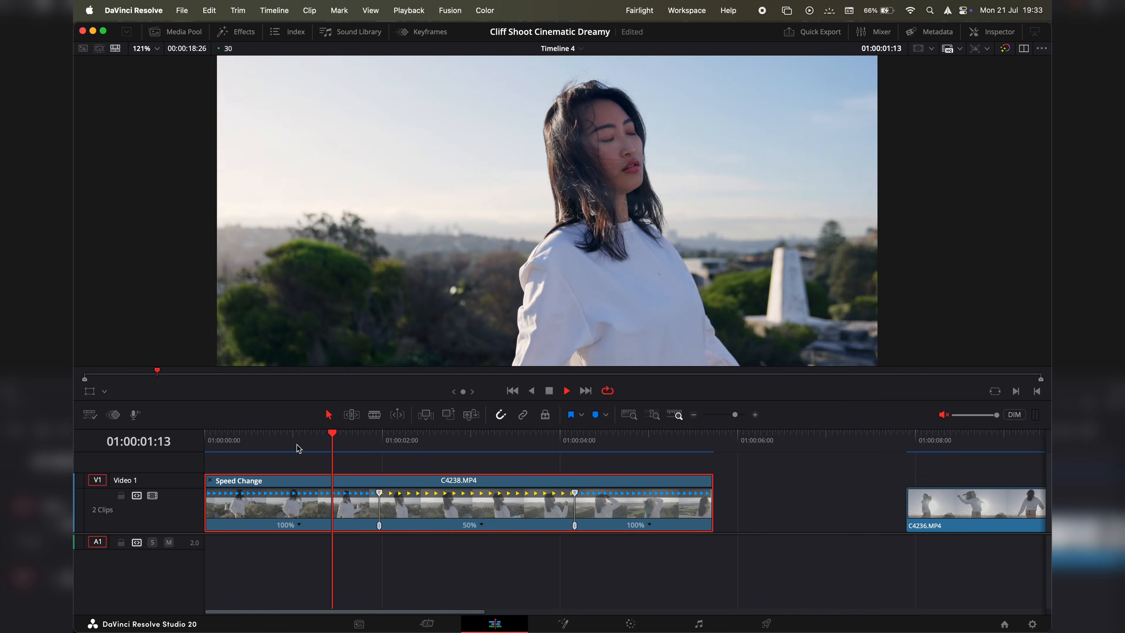
{"action": "left_click", "coordinate": [340, 447]}
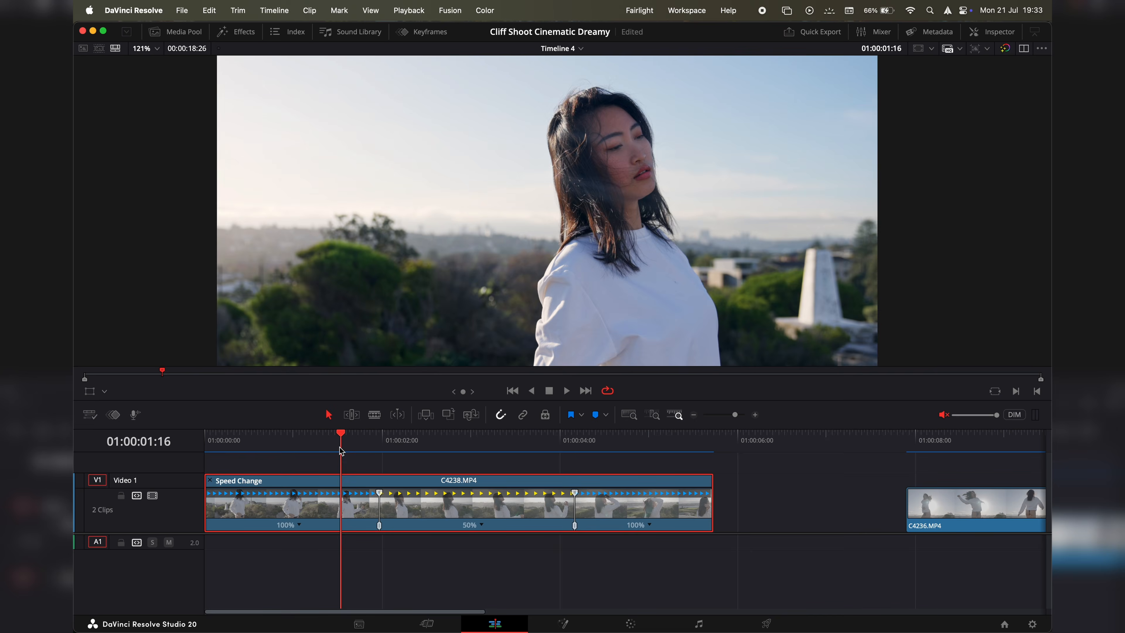
{"action": "left_click", "coordinate": [339, 449]}
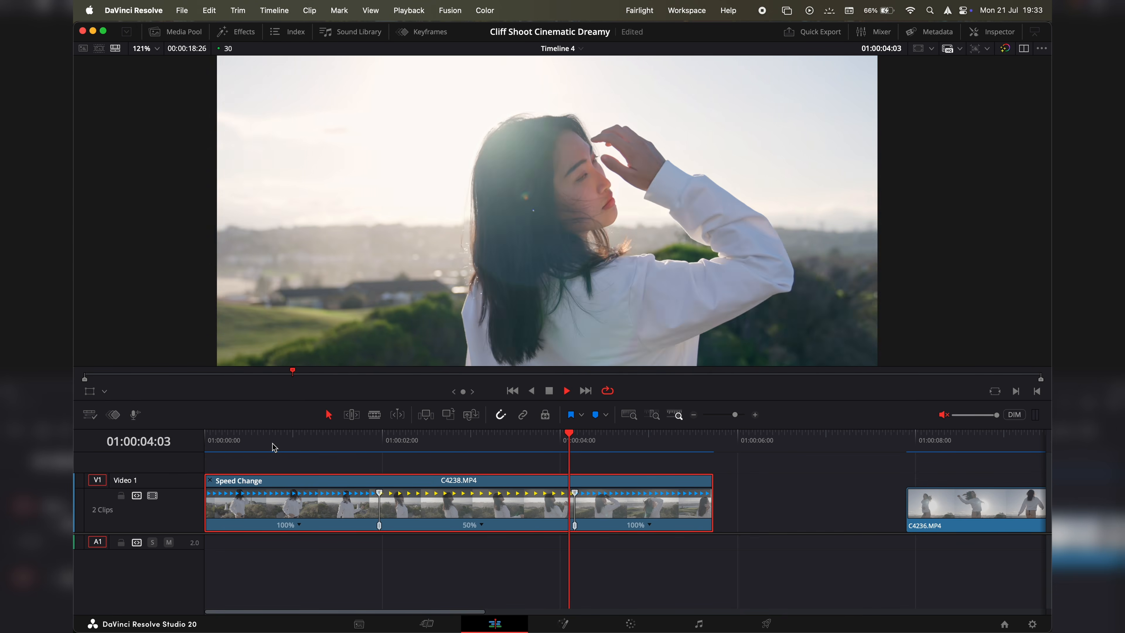
{"action": "left_click", "coordinate": [273, 444]}
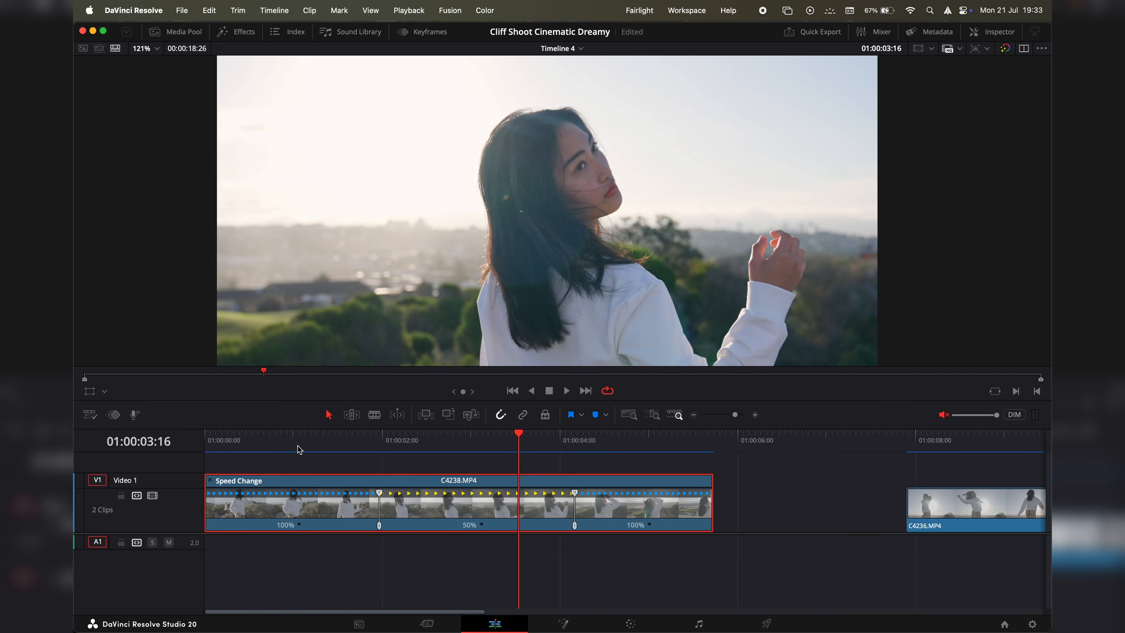
- Shorten the 50% segment by shifting the source frame where it ends, to just past 01:00:03:16 on the timeline
{"action": "left_click_drag", "start_coordinate": [577, 532], "coordinate": [452, 530]}
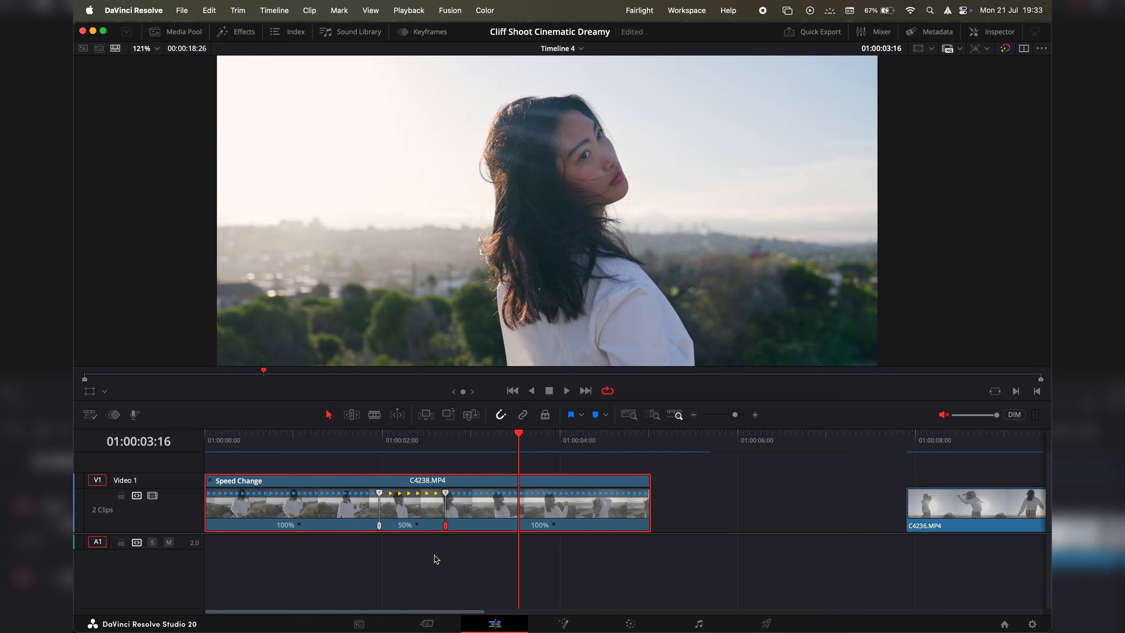
{"action": "left_click_drag", "start_coordinate": [454, 573], "coordinate": [545, 612]}
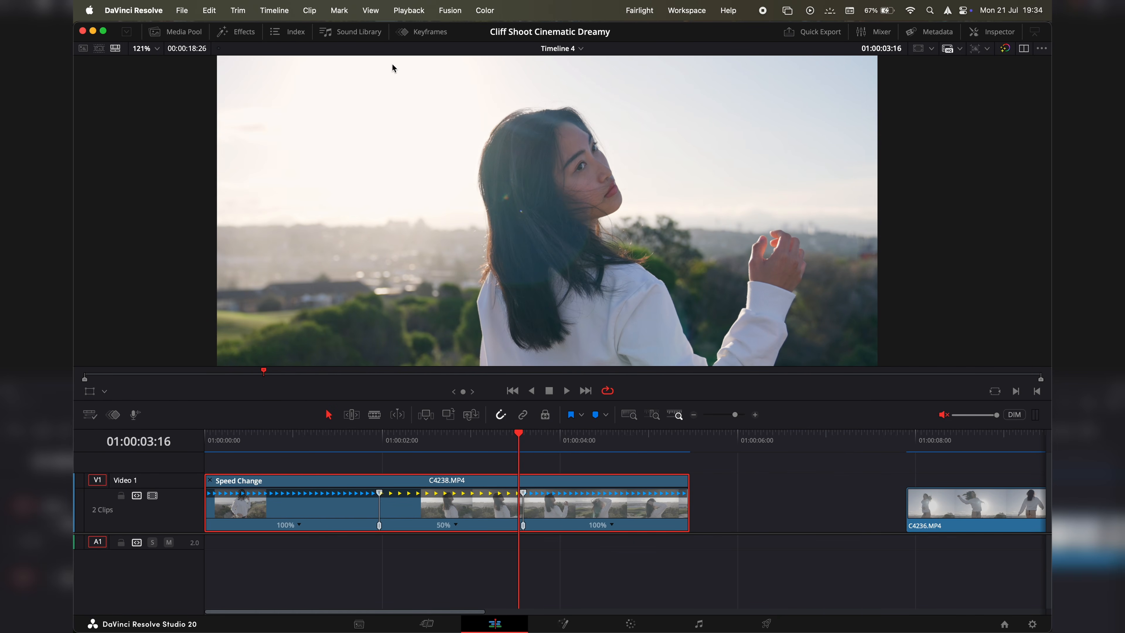
- Show only Retime Speed and Retime Frame in the keyframe editor, and go to the first speed keyframe at 01:00:01:29
{"action": "left_click", "coordinate": [423, 34]}
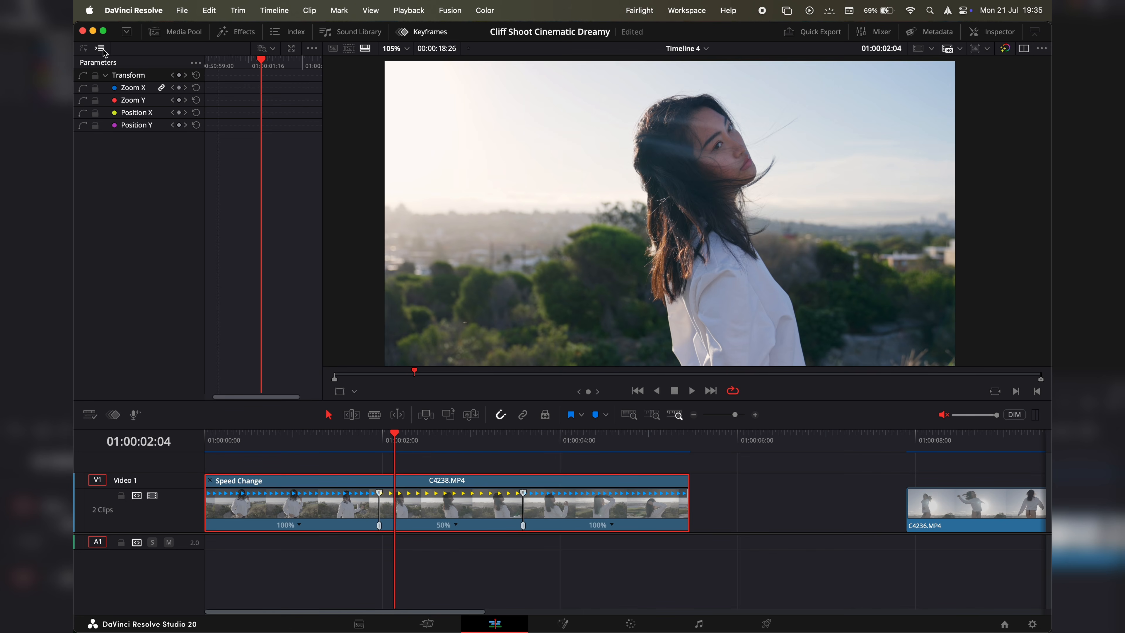
{"action": "left_click", "coordinate": [195, 65]}
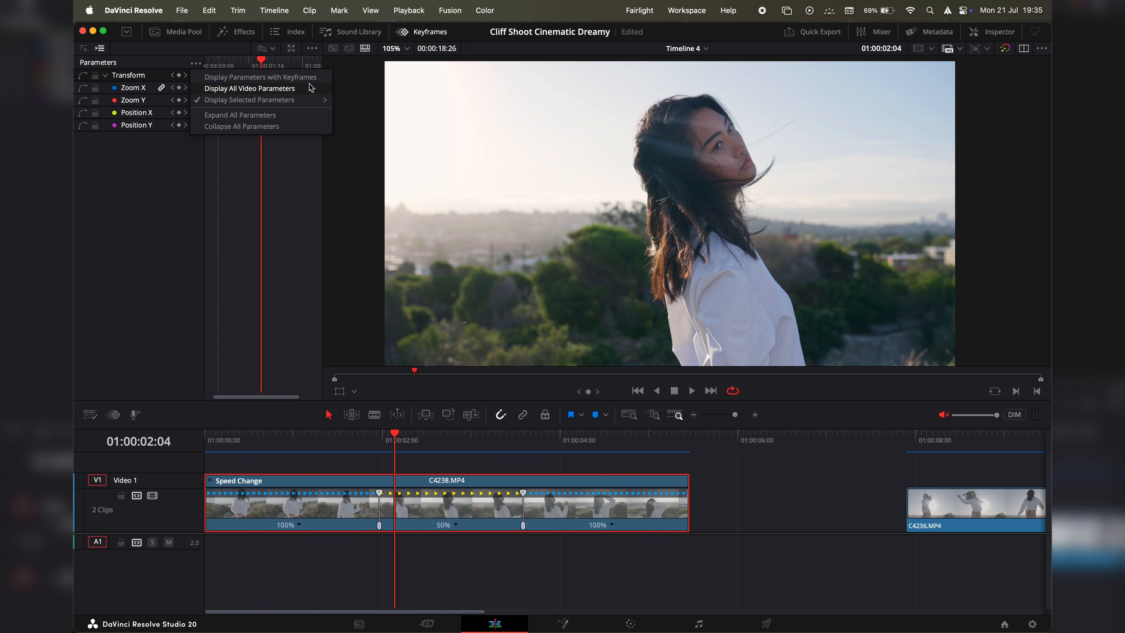
{"action": "mouse_move", "coordinate": [227, 104]}
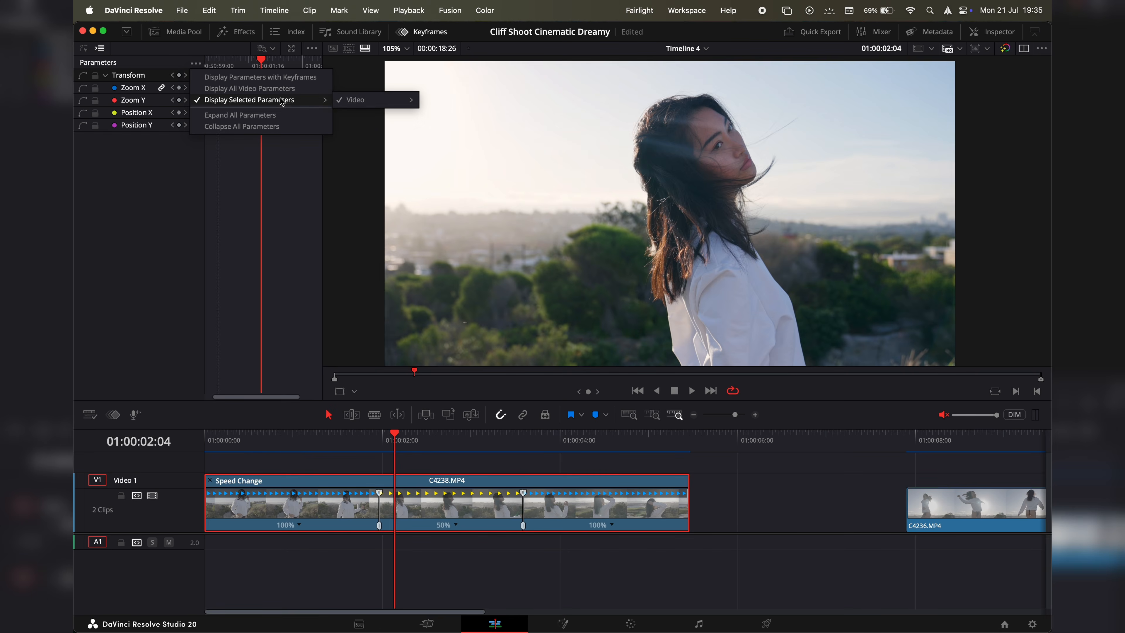
{"action": "mouse_move", "coordinate": [350, 102]}
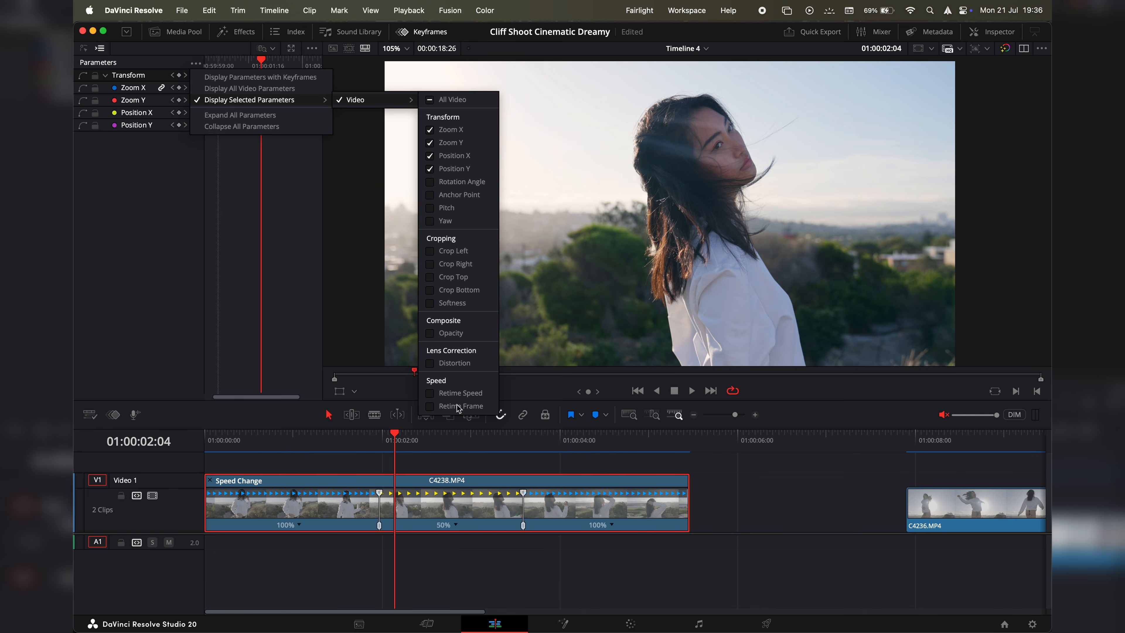
{"action": "left_click", "coordinate": [429, 100]}
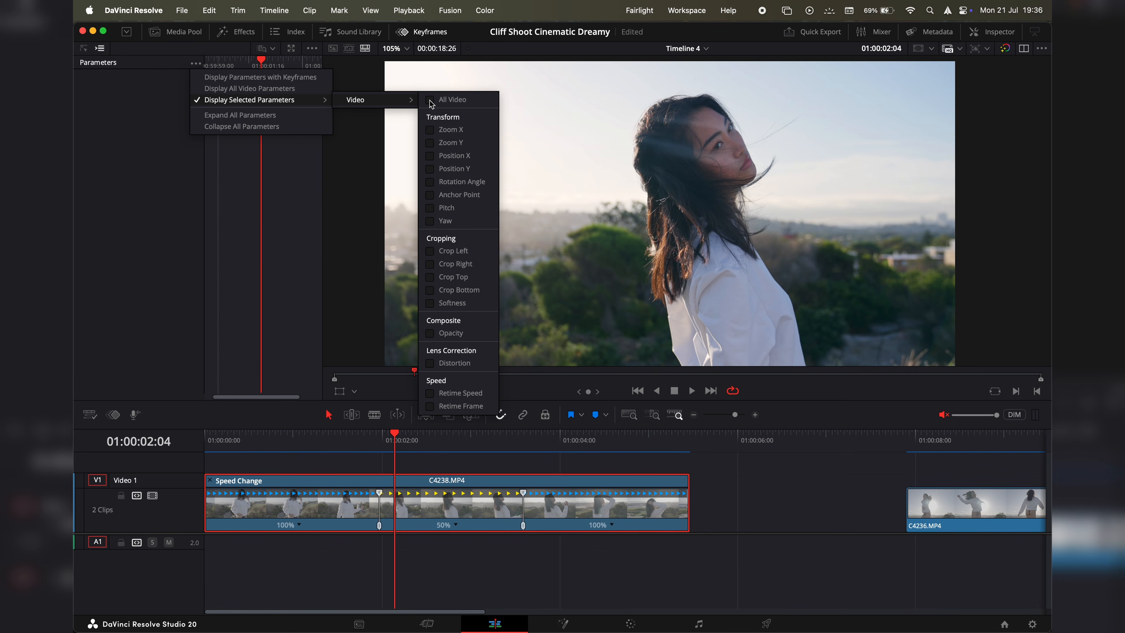
{"action": "left_click", "coordinate": [430, 394]}
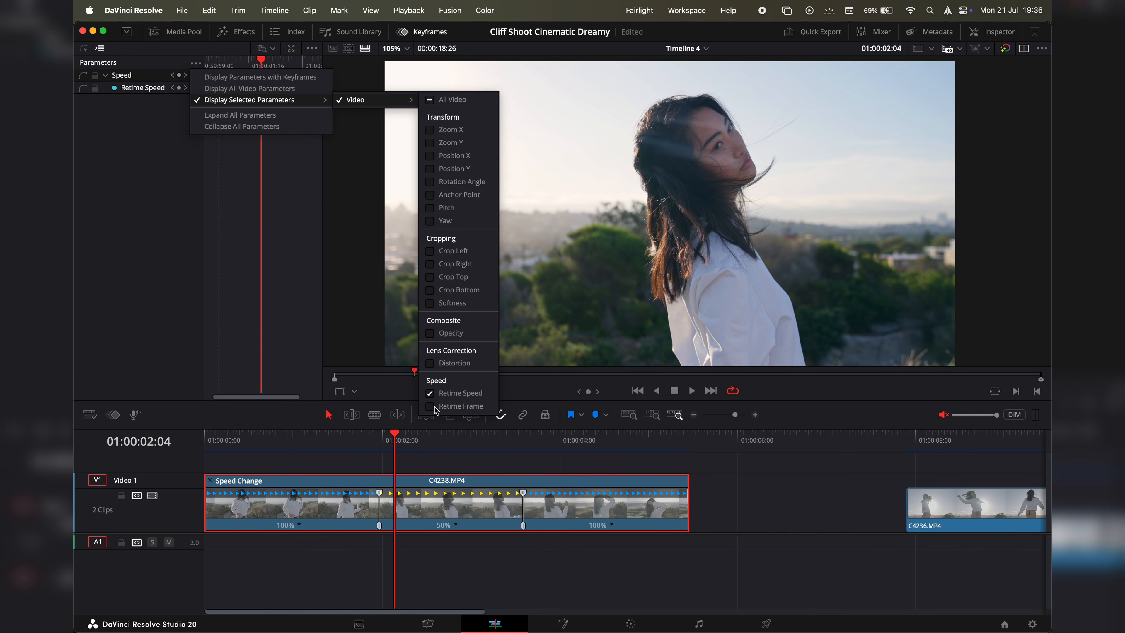
{"action": "left_click", "coordinate": [143, 140]}
{"action": "mouse_move", "coordinate": [261, 63]}
{"action": "left_mouse_down"}
{"action": "mouse_move", "coordinate": [276, 67]}
{"action": "mouse_move", "coordinate": [259, 67]}
{"action": "left_mouse_up"}
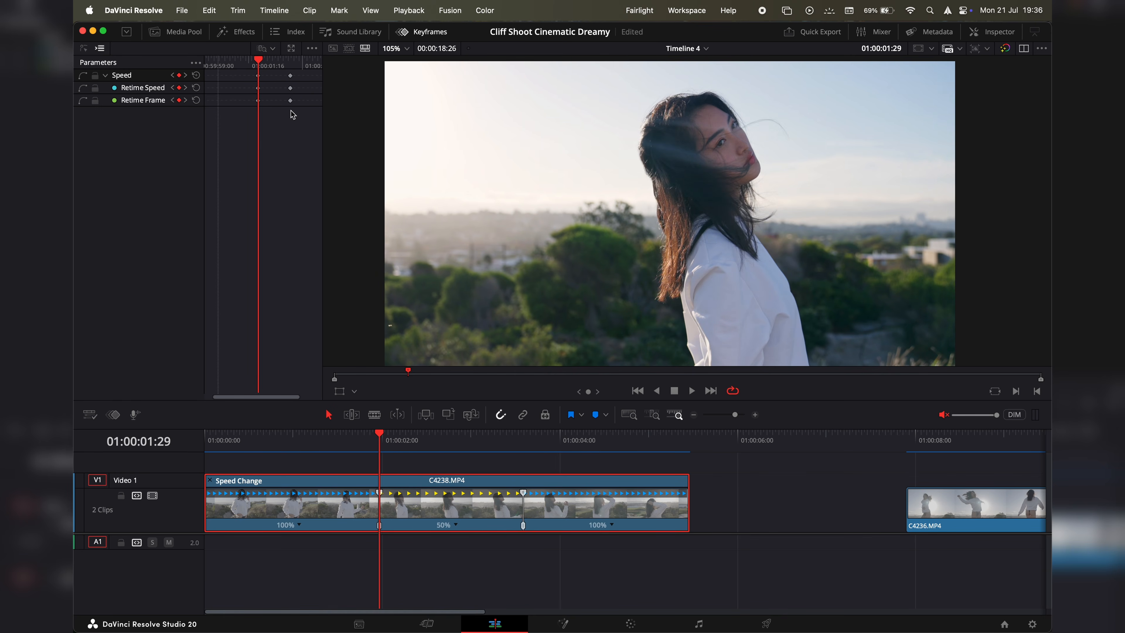
- Switch the keyframe editor to its curve view and display only the Retime Speed curve
{"action": "mouse_move", "coordinate": [259, 64]}
{"action": "left_mouse_down"}
{"action": "mouse_move", "coordinate": [290, 63]}
{"action": "mouse_move", "coordinate": [259, 63]}
{"action": "left_mouse_up"}
{"action": "scroll", "coordinate": [262, 117], "scroll_direction": "up", "scroll_amount": 2}
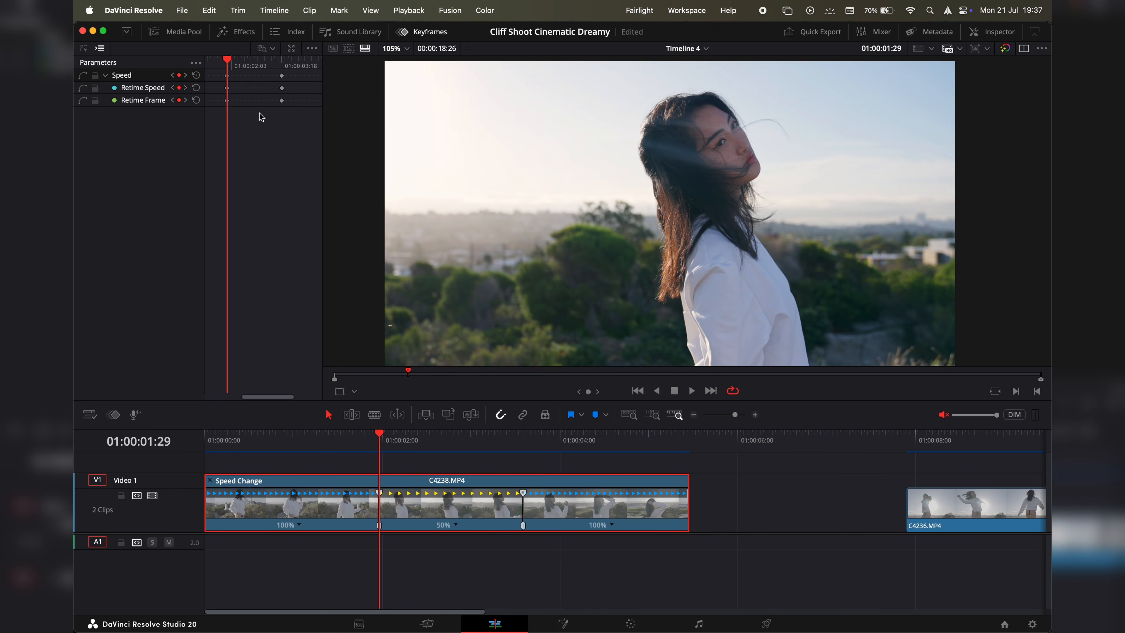
{"action": "left_click", "coordinate": [84, 49]}
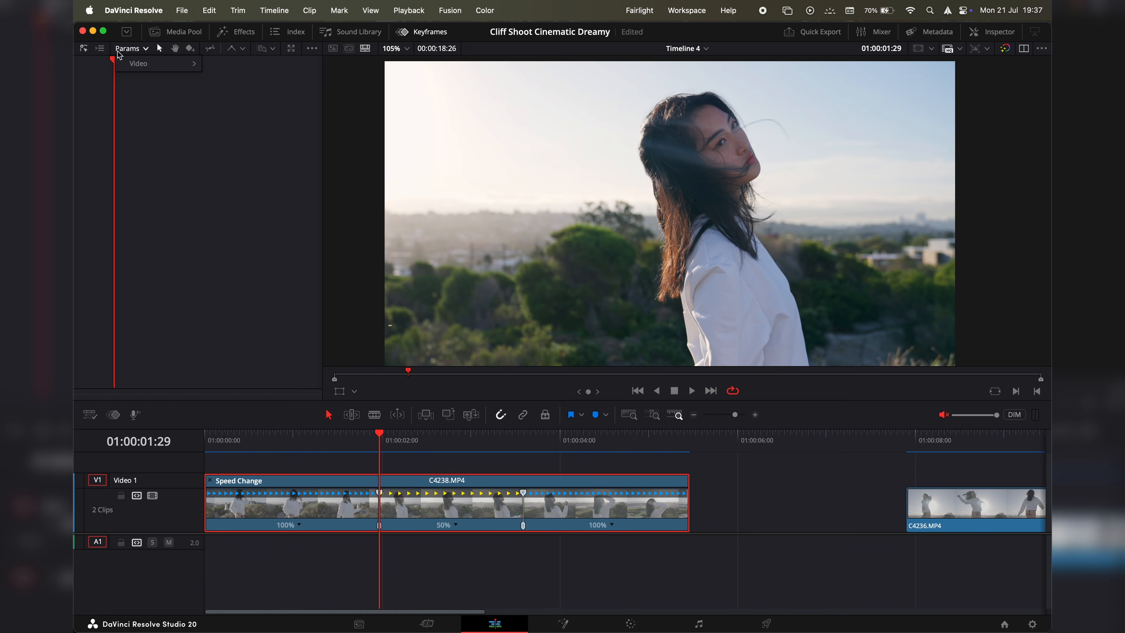
{"action": "left_click", "coordinate": [212, 66]}
{"action": "mouse_move", "coordinate": [156, 62]}
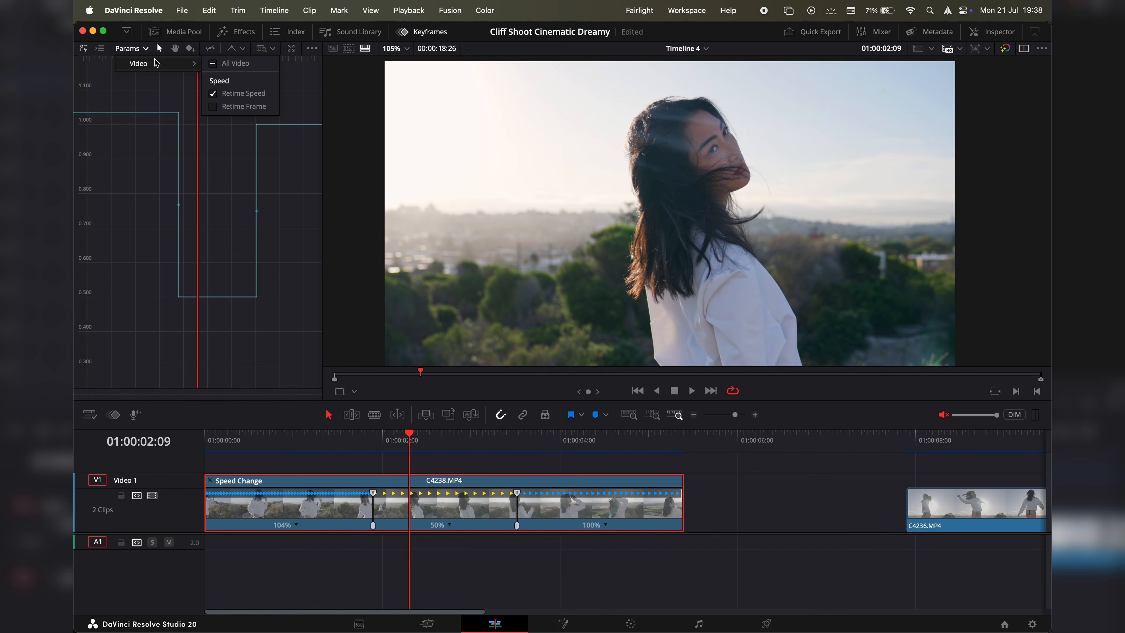
{"action": "left_click", "coordinate": [293, 294]}
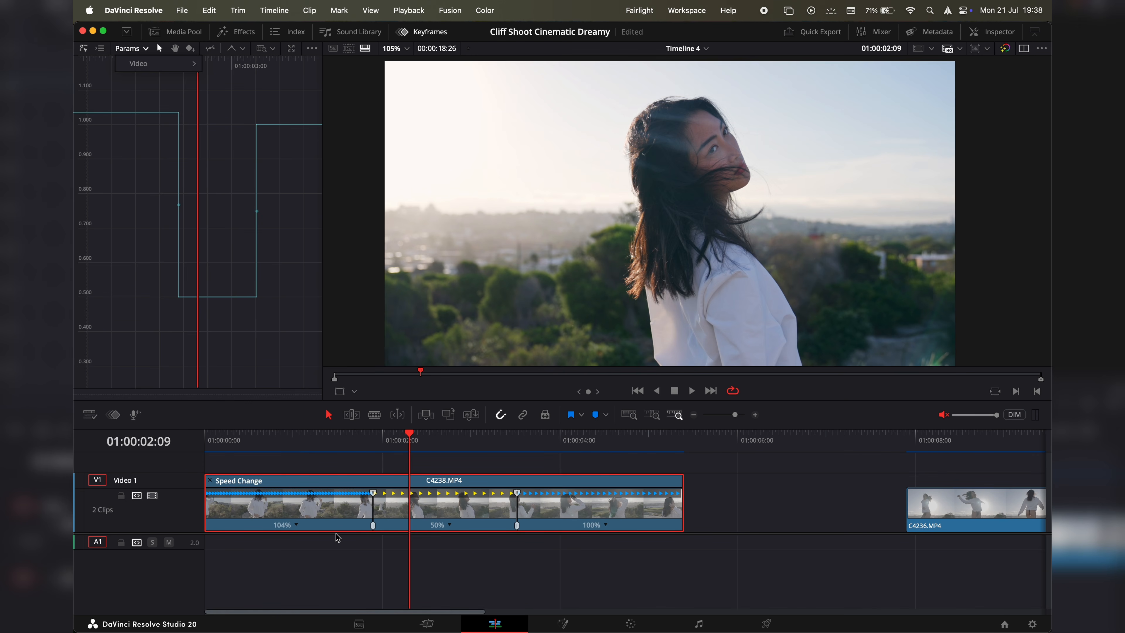
- Return the clip's first segment, before the first speed point, to 100% speed
{"action": "left_click", "coordinate": [297, 525]}
{"action": "left_click", "coordinate": [327, 566]}
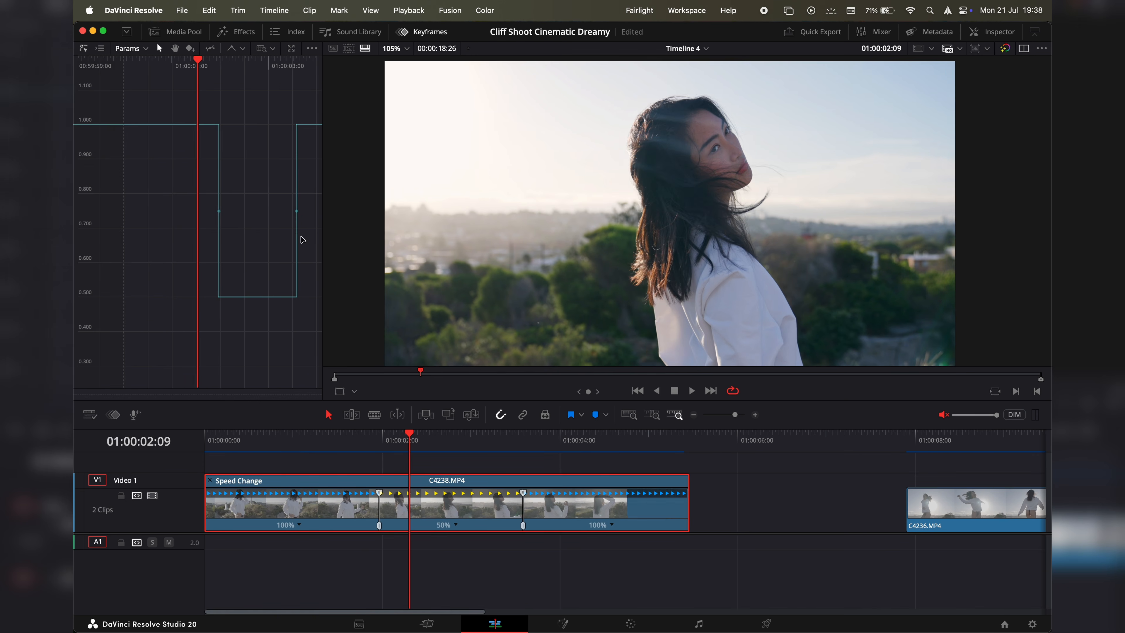
{"action": "mouse_move", "coordinate": [217, 124]}
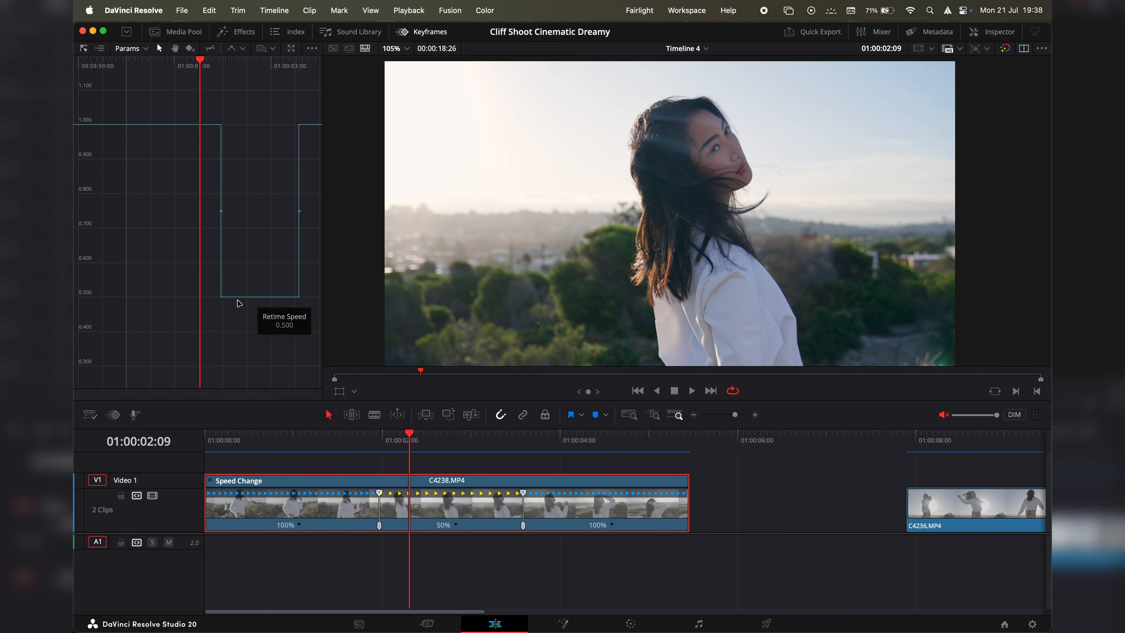
- Apply Ease In and Out to both Retime Speed keyframes at the start and end of the 50% segment
{"action": "scroll", "coordinate": [276, 296], "scroll_direction": "right", "scroll_amount": 3}
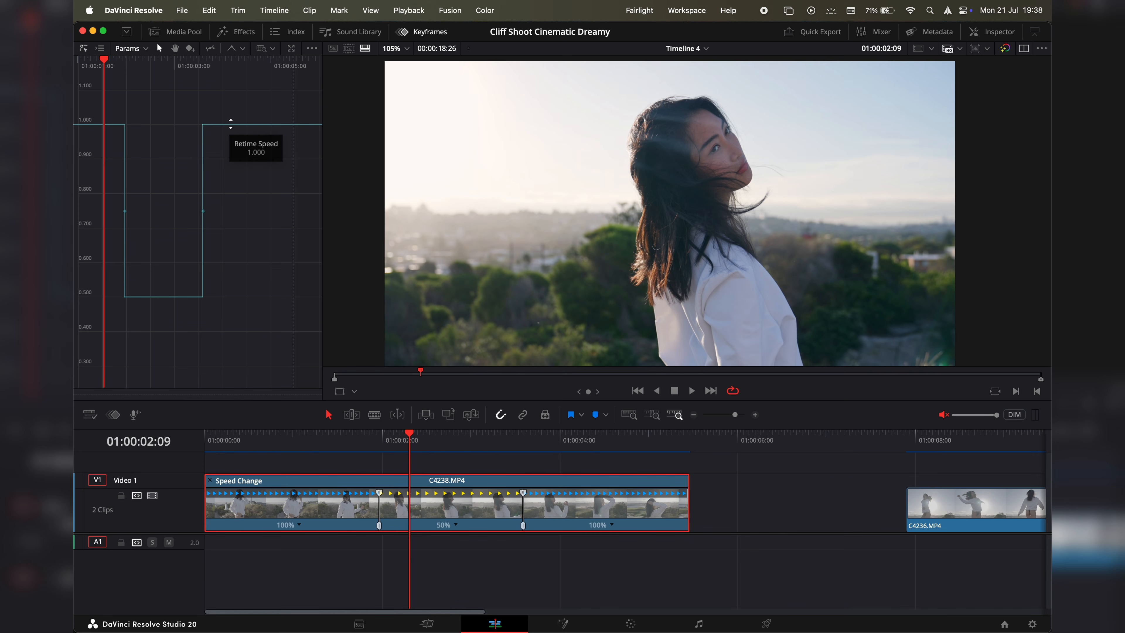
{"action": "scroll", "coordinate": [231, 123], "scroll_direction": "left", "scroll_amount": 3}
{"action": "scroll", "coordinate": [231, 123], "scroll_direction": "right", "scroll_amount": 2}
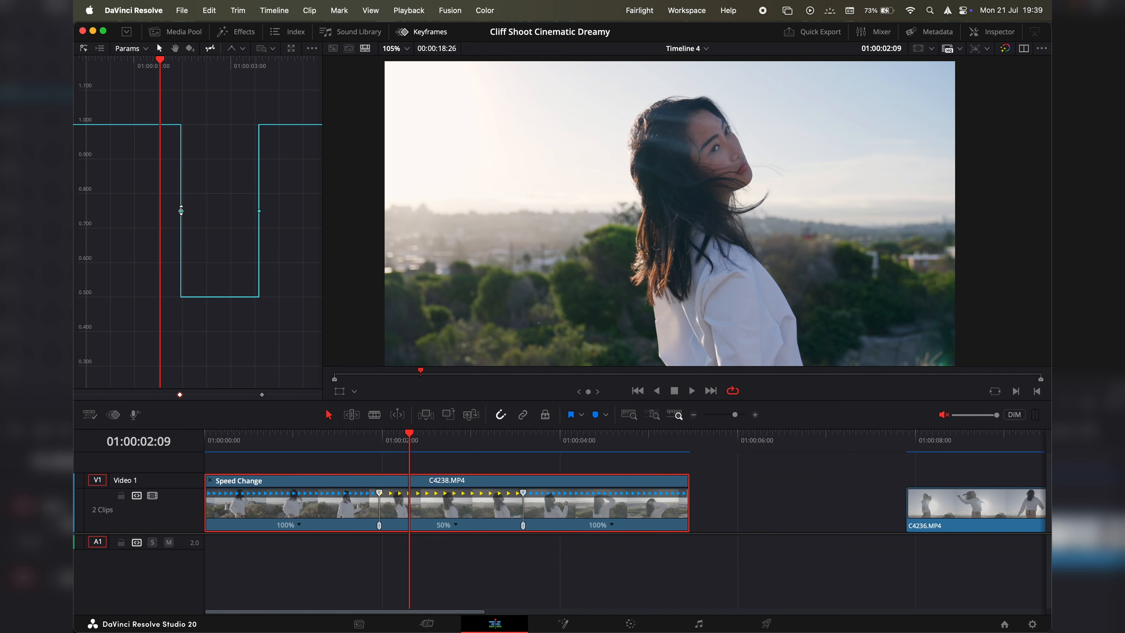
{"action": "mouse_move", "coordinate": [181, 214]}
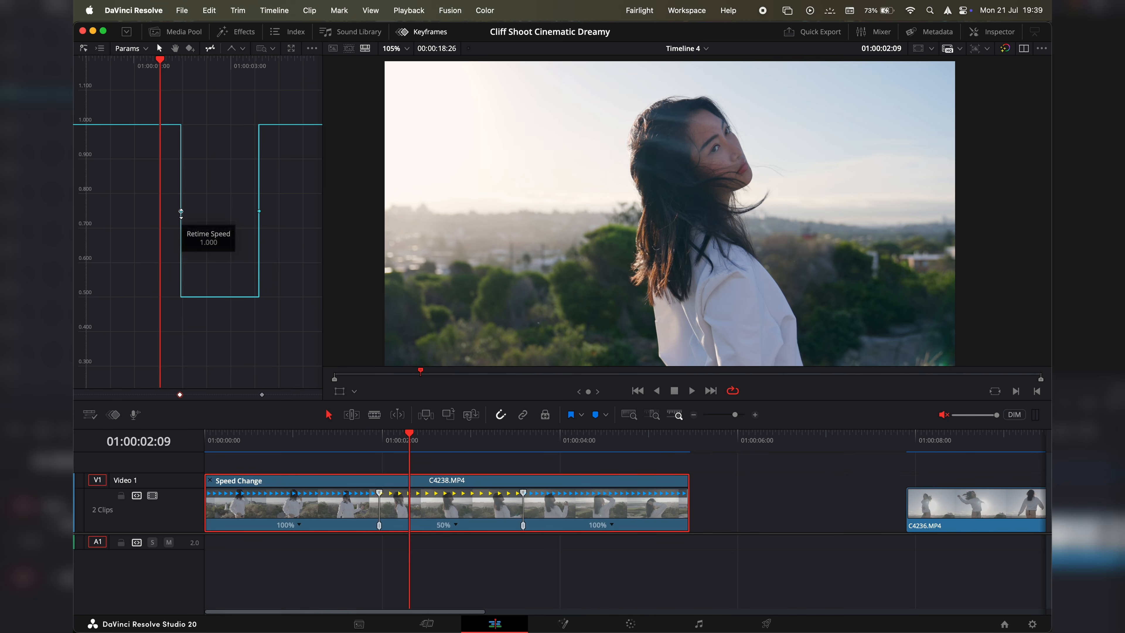
{"action": "left_click", "coordinate": [243, 49]}
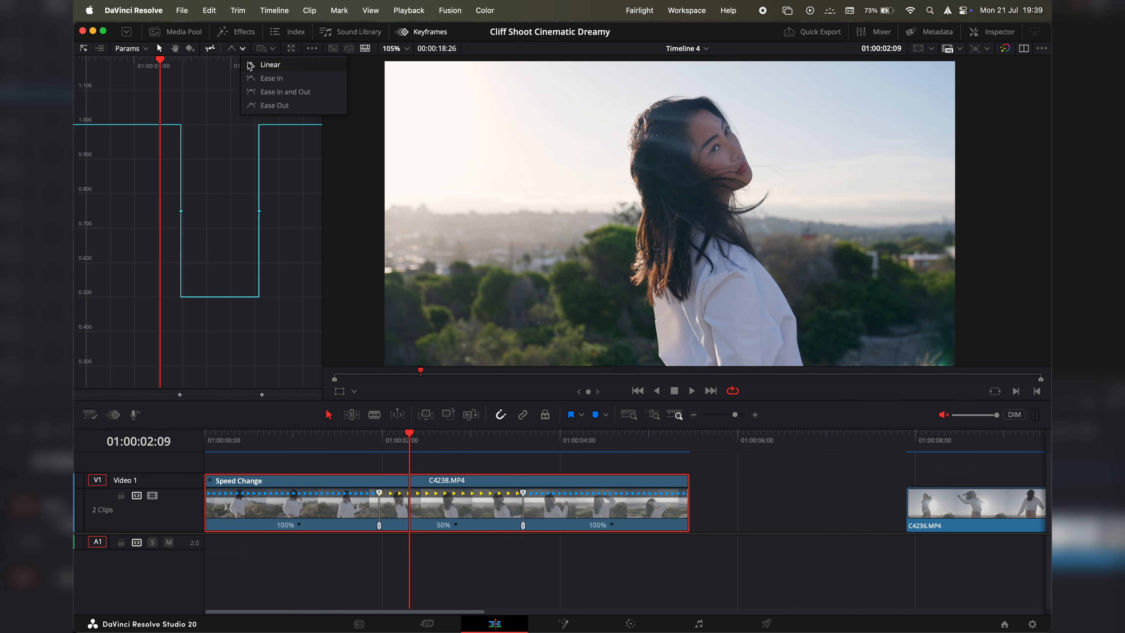
{"action": "left_click", "coordinate": [270, 93]}
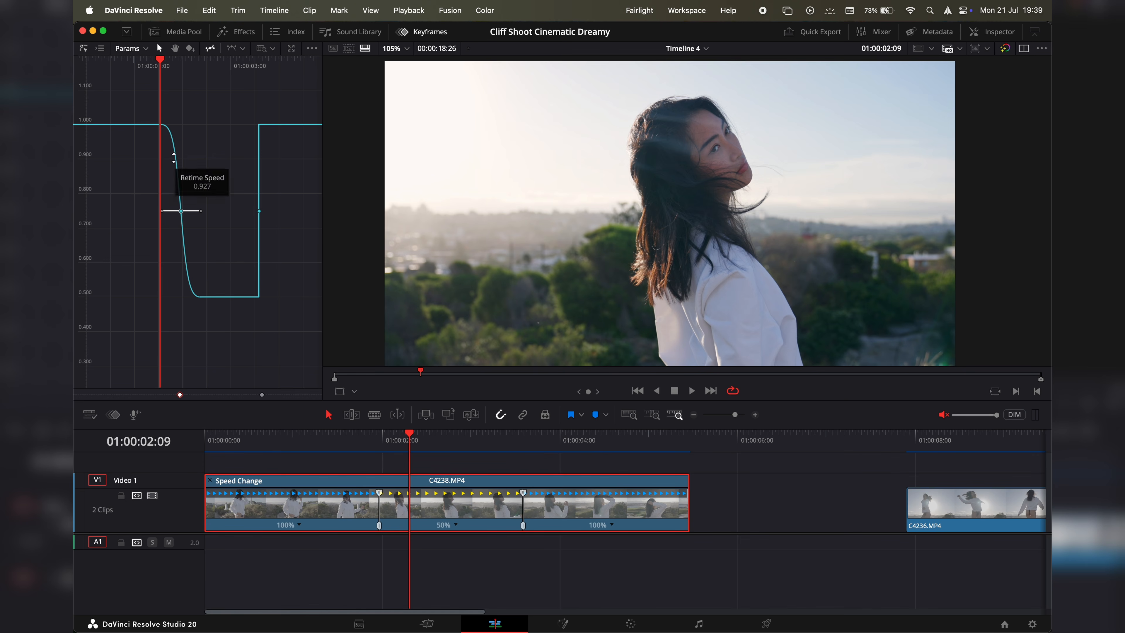
{"action": "left_click", "coordinate": [259, 211]}
{"action": "left_click", "coordinate": [240, 51]}
{"action": "left_click", "coordinate": [270, 93]}
- Play back clip C4238.MP4 from before the first speed point to review the eased speed transitions
{"action": "key", "text": "space"}
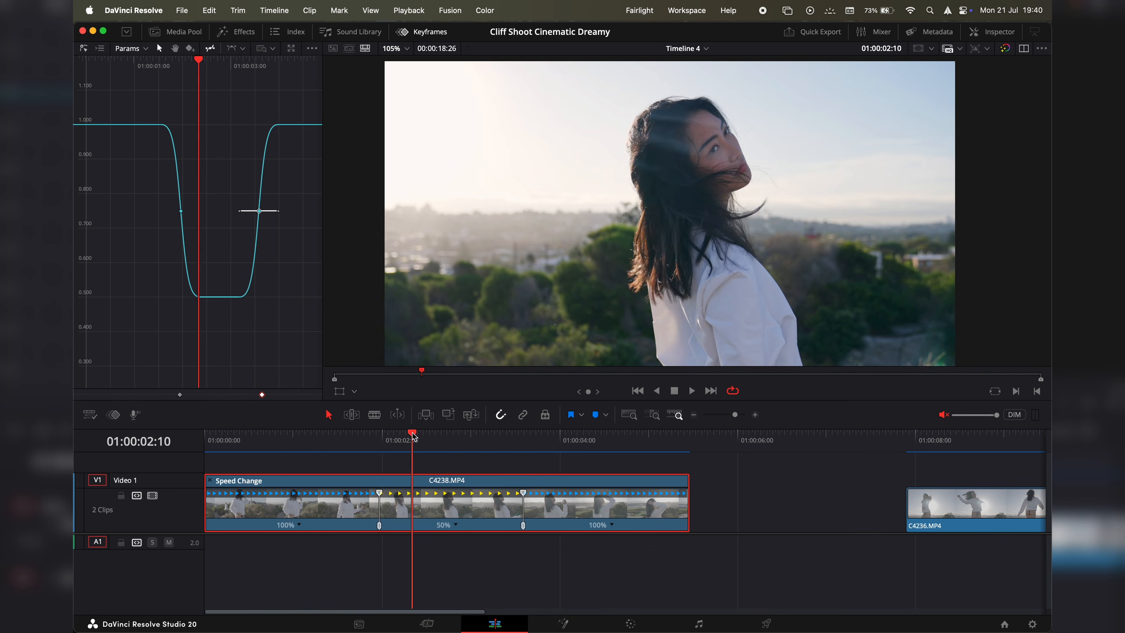
{"action": "key", "text": "Home"}
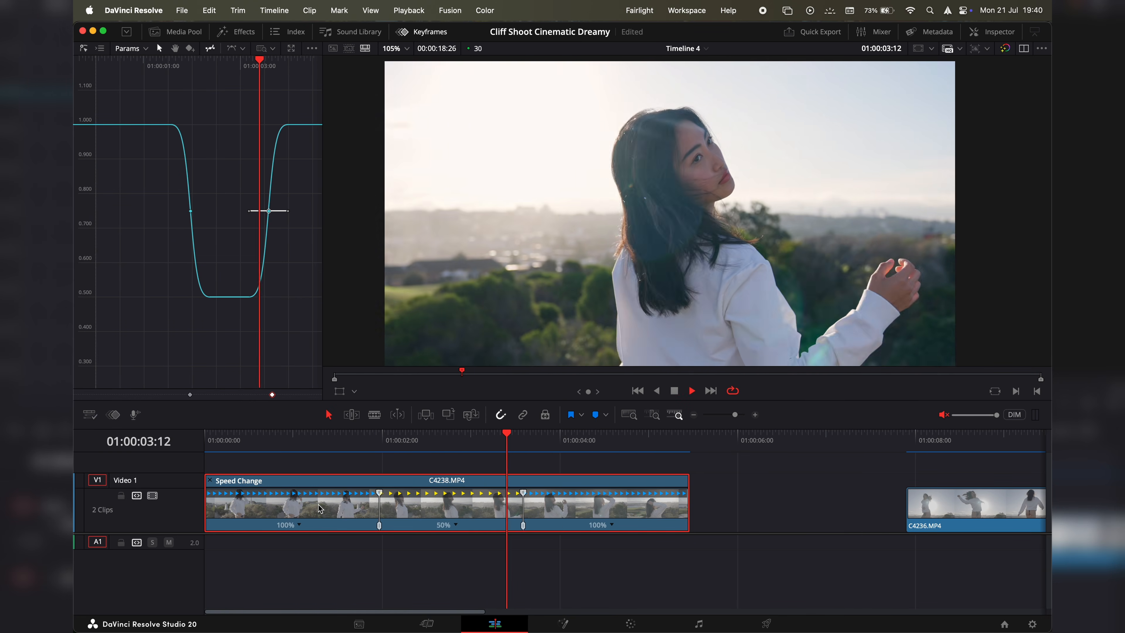
{"action": "left_click", "coordinate": [328, 439]}
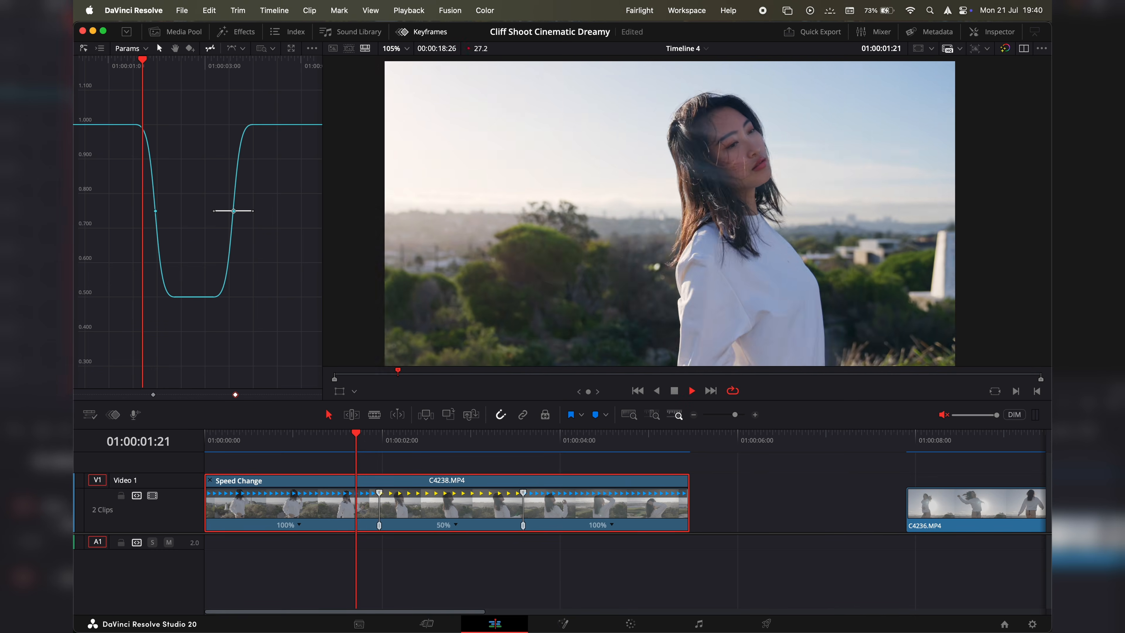
{"action": "left_click", "coordinate": [329, 439]}
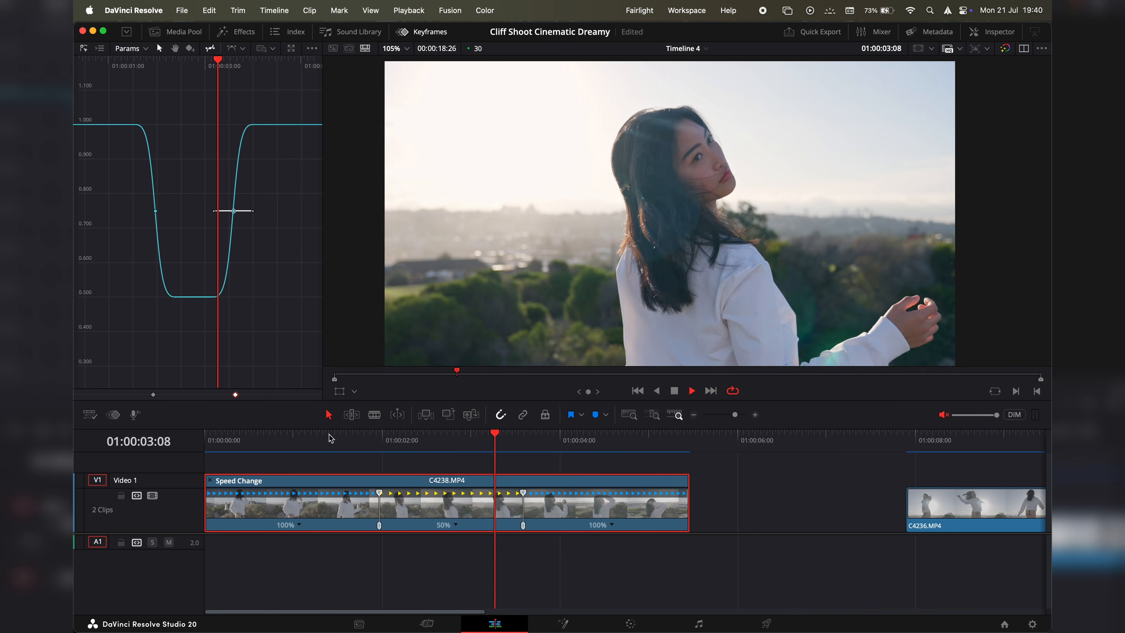
{"action": "key", "text": "space"}
- Lengthen the easing handles of both Retime Speed keyframes until the two ramps meet in the middle of the slow segment
{"action": "left_click_drag", "start_coordinate": [205, 211], "coordinate": [217, 211]}
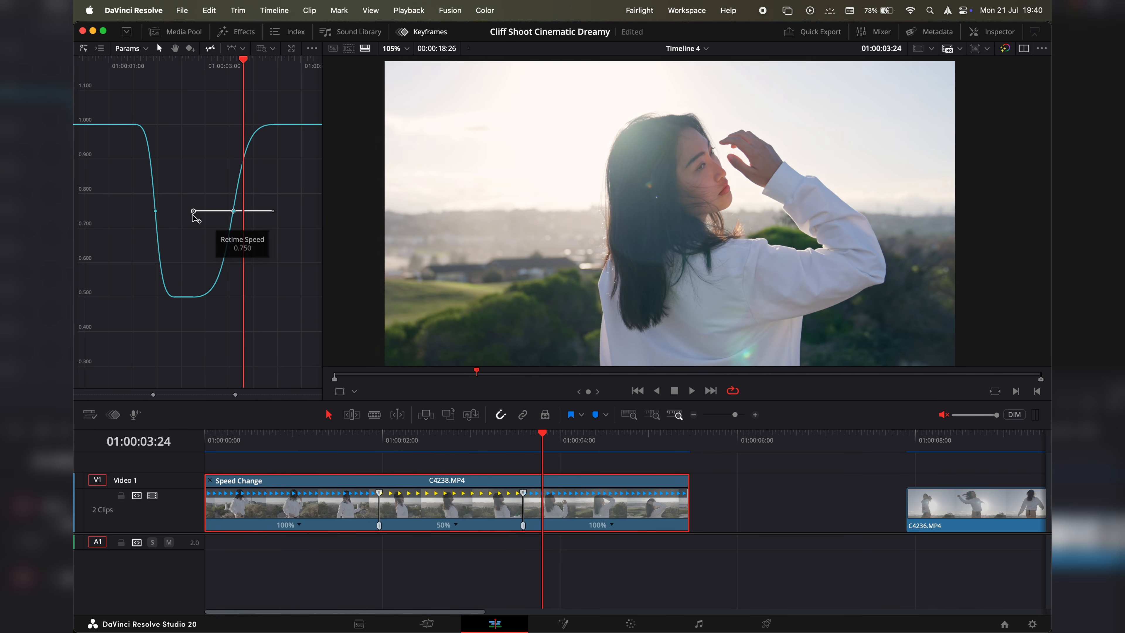
{"action": "left_click", "coordinate": [155, 211]}
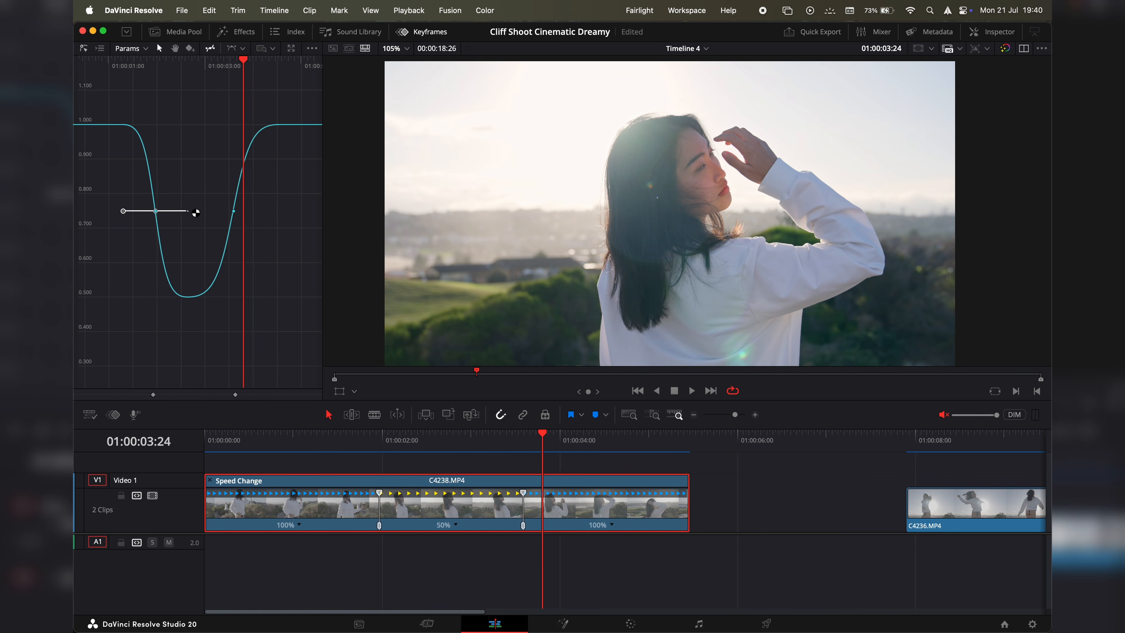
{"action": "left_click", "coordinate": [233, 211]}
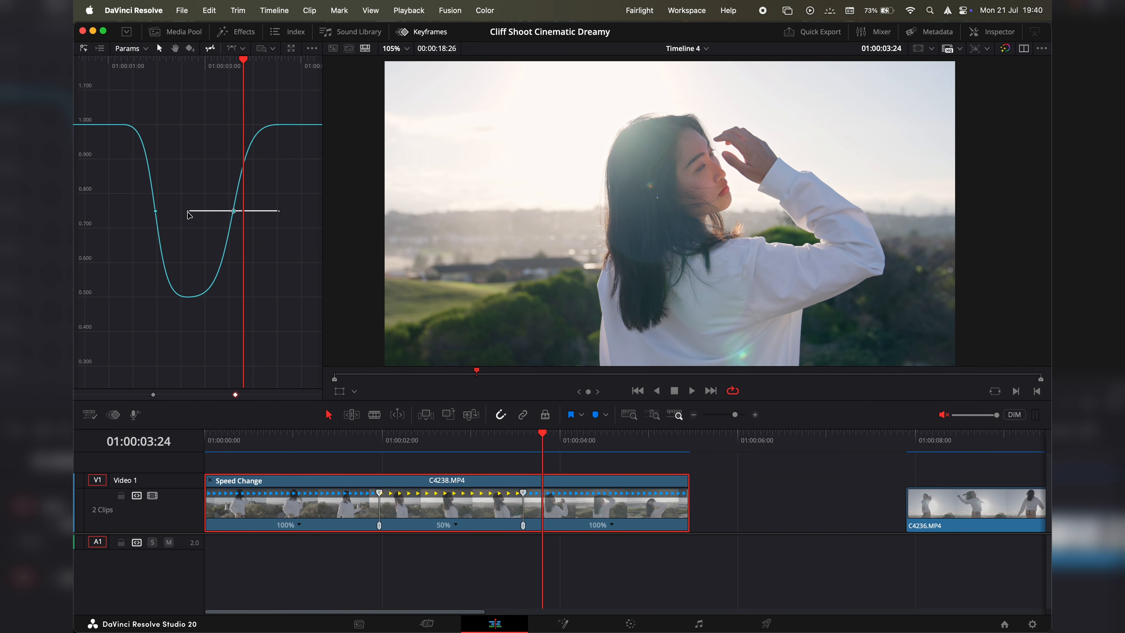
{"action": "left_click", "coordinate": [156, 212]}
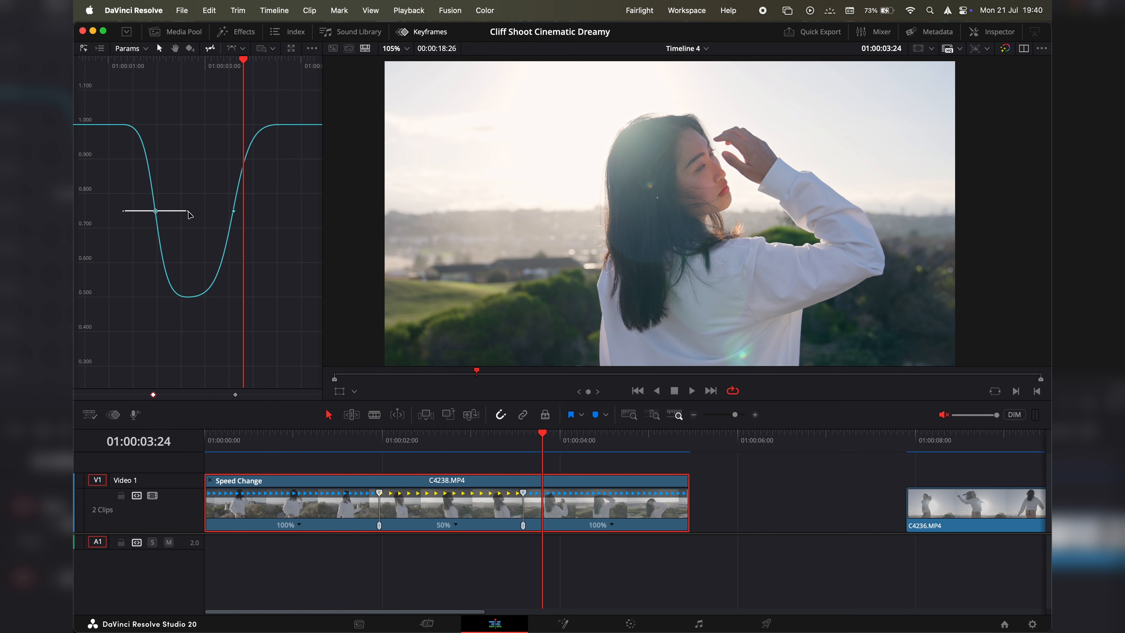
- Move the second Retime Speed keyframe slightly later and lengthen the first keyframe's easing handles for a more gradual slow-down
{"action": "left_click_drag", "start_coordinate": [234, 211], "coordinate": [236, 211]}
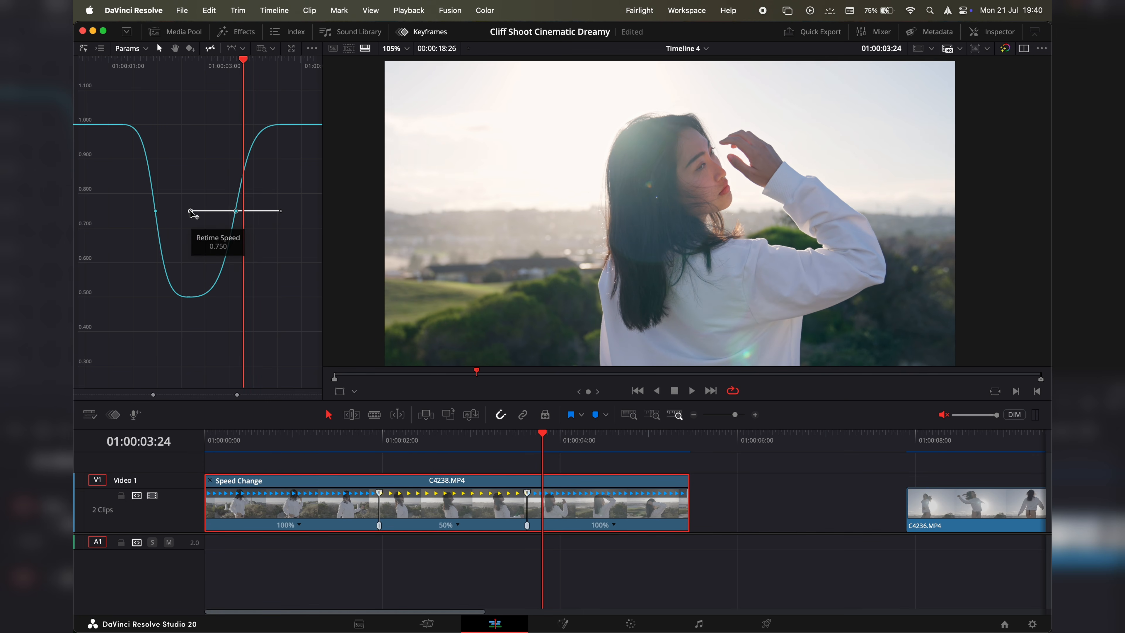
{"action": "left_click", "coordinate": [190, 212]}
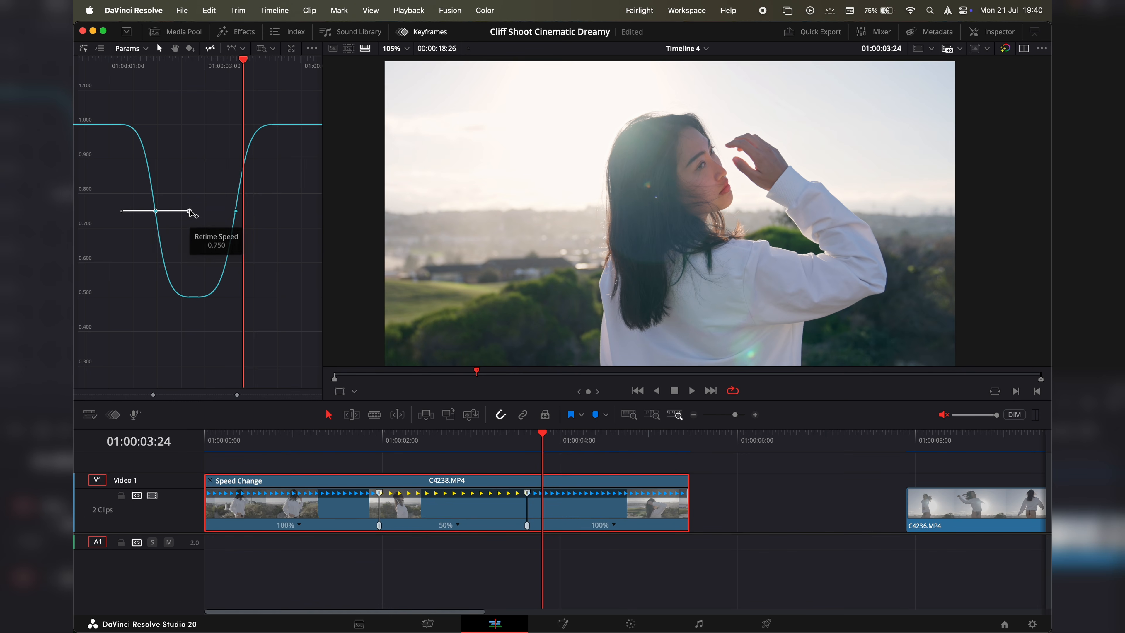
{"action": "left_click_drag", "start_coordinate": [192, 214], "coordinate": [199, 212]}
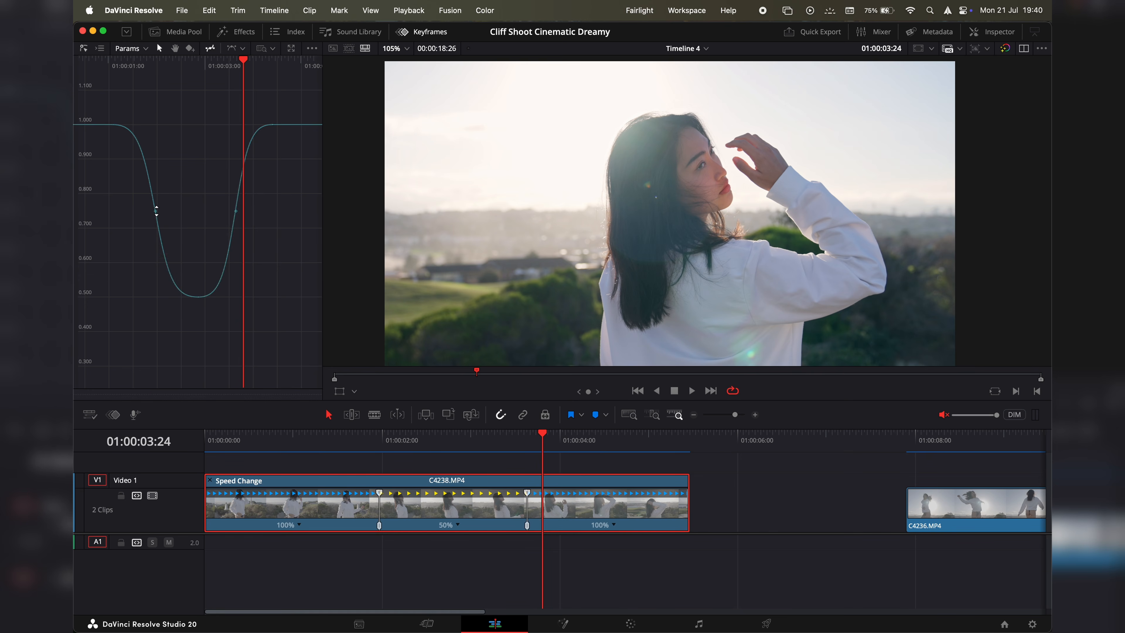
- Shorten the first Retime Speed keyframe's easing handles for a steeper slow-down and fine-tune the second keyframe's handles
{"action": "mouse_move", "coordinate": [114, 212]}
{"action": "left_mouse_down"}
{"action": "mouse_move", "coordinate": [155, 212]}
{"action": "mouse_move", "coordinate": [73, 218]}
{"action": "mouse_move", "coordinate": [168, 220]}
{"action": "mouse_move", "coordinate": [134, 220]}
{"action": "left_mouse_up"}
{"action": "left_click", "coordinate": [237, 211]}
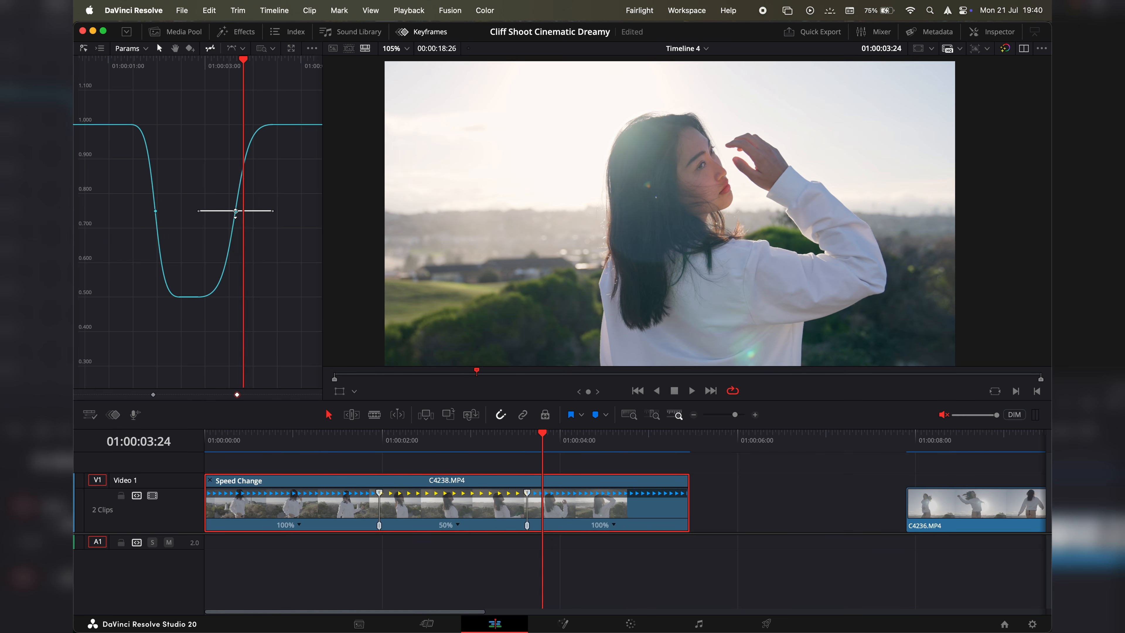
{"action": "mouse_move", "coordinate": [203, 213]}
{"action": "left_mouse_down"}
{"action": "mouse_move", "coordinate": [234, 213]}
{"action": "mouse_move", "coordinate": [181, 213]}
{"action": "mouse_move", "coordinate": [200, 214]}
{"action": "left_mouse_up"}
{"action": "left_click", "coordinate": [179, 215]}
{"action": "key", "text": "super+f"}
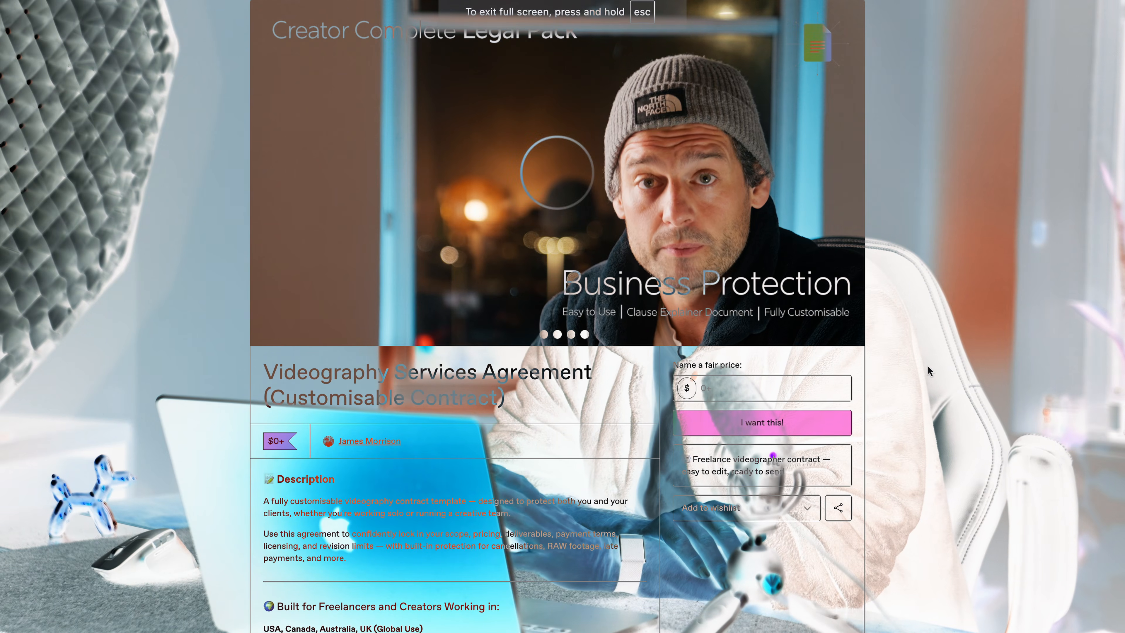
{"action": "scroll", "coordinate": [928, 371], "scroll_direction": "down", "scroll_amount": 4}
{"action": "scroll", "coordinate": [928, 366], "scroll_direction": "down", "scroll_amount": 5}
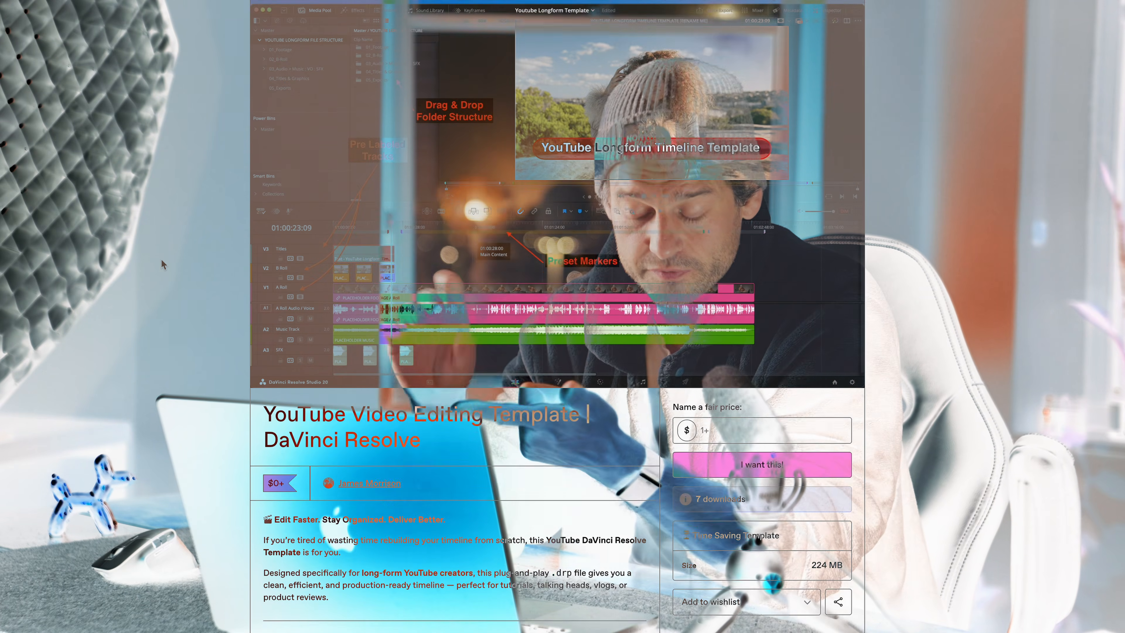
{"action": "scroll", "coordinate": [162, 264], "scroll_direction": "down", "scroll_amount": 4}
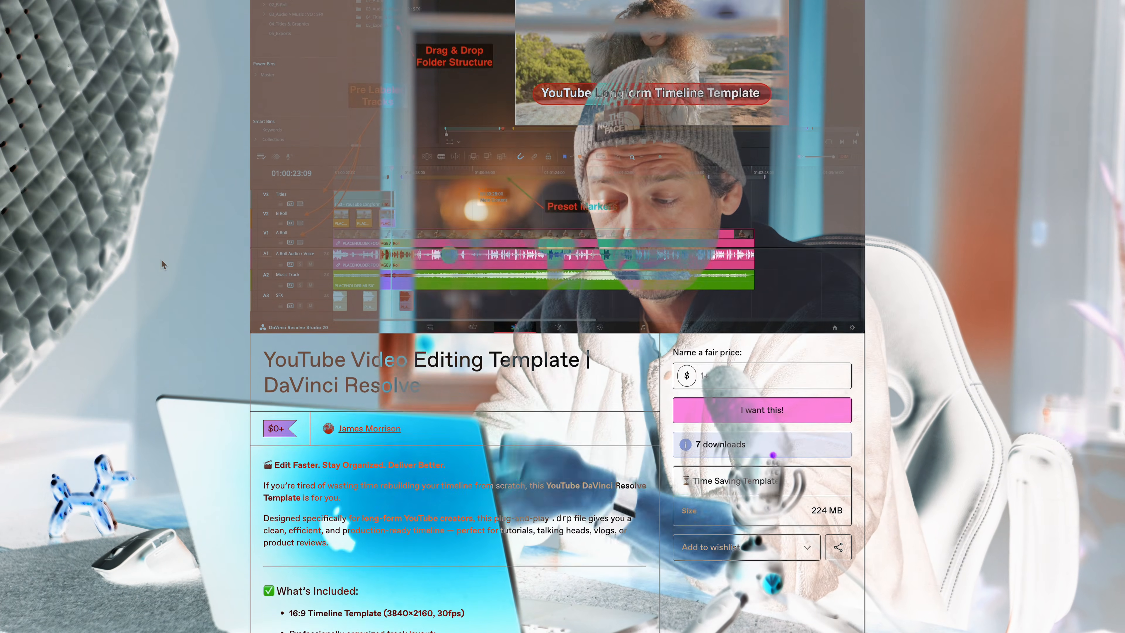